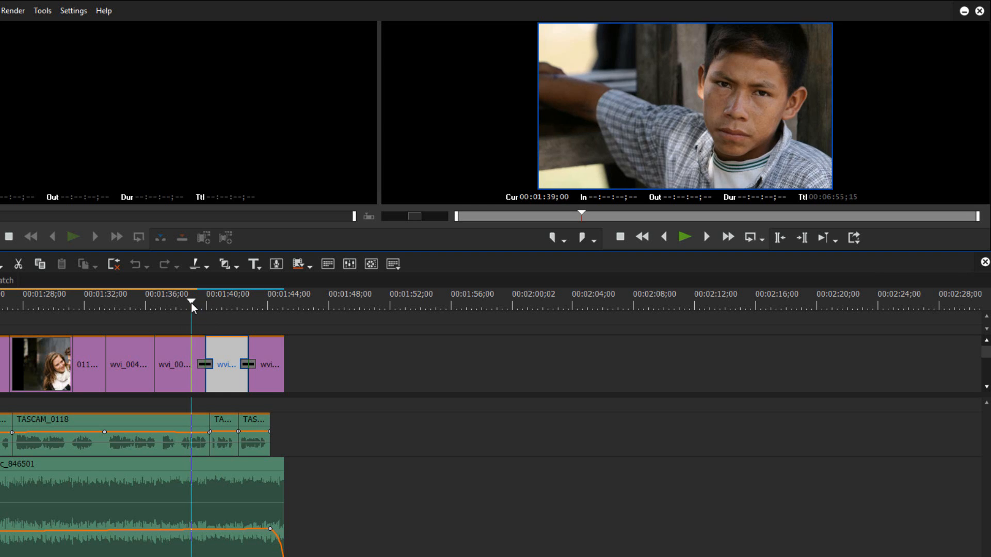
- Select clip wvi_004221 and play through the existing transition between it and the following clip
click(186, 348)
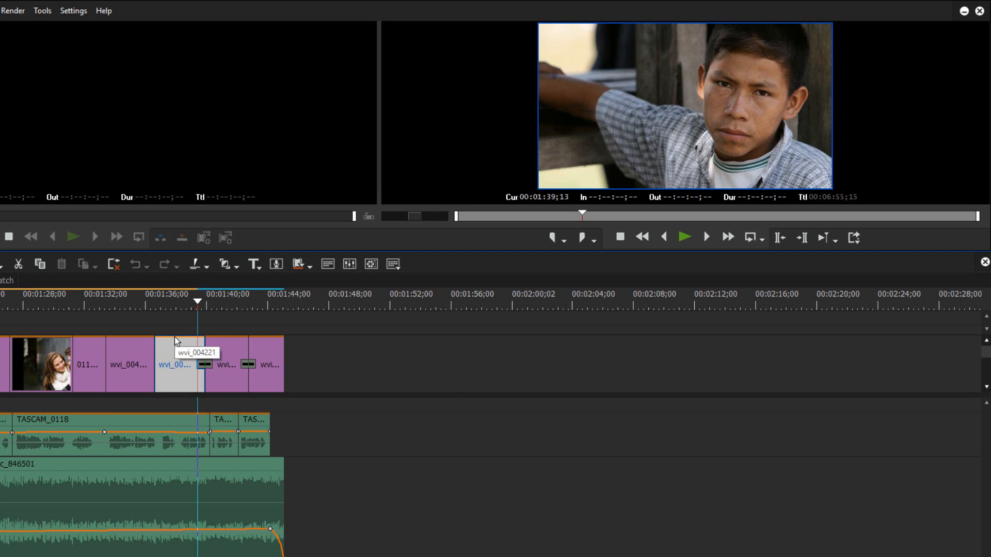
scroll(170, 335, up, 3)
mouse_move(173, 307)
mouse_down()
mouse_move(114, 320)
mouse_move(173, 316)
mouse_up()
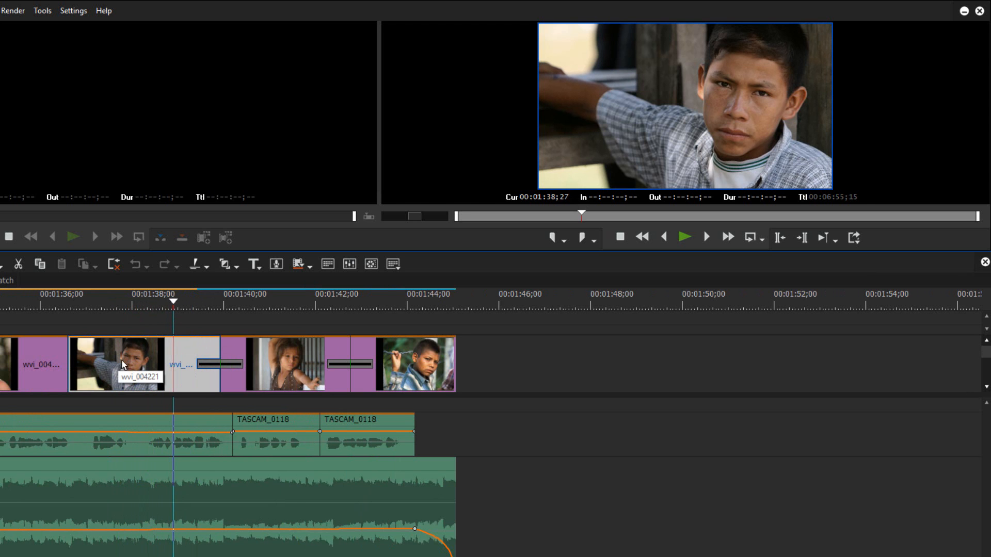
mouse_move(181, 315)
mouse_down()
mouse_move(196, 299)
mouse_move(302, 307)
mouse_move(195, 315)
mouse_up()
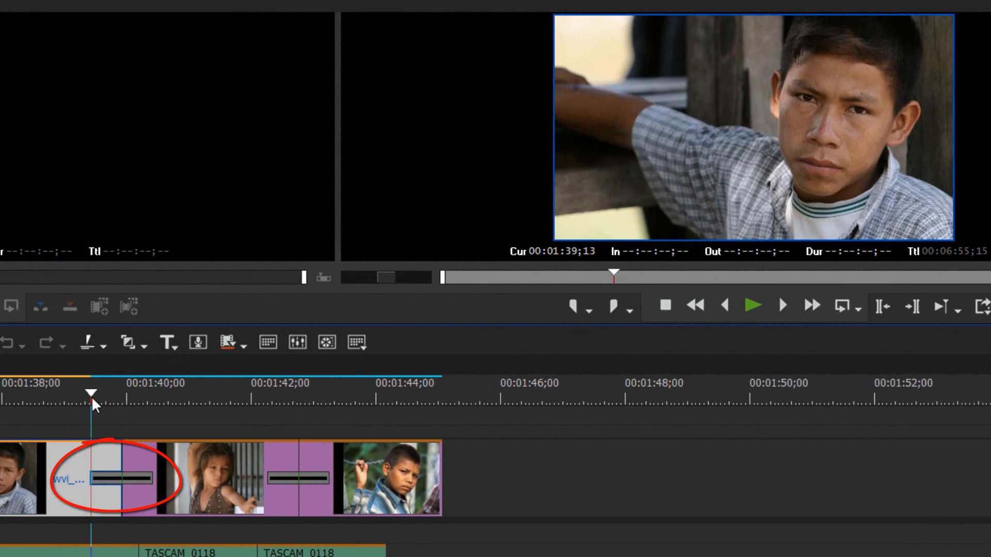
click(74, 405)
key(space)
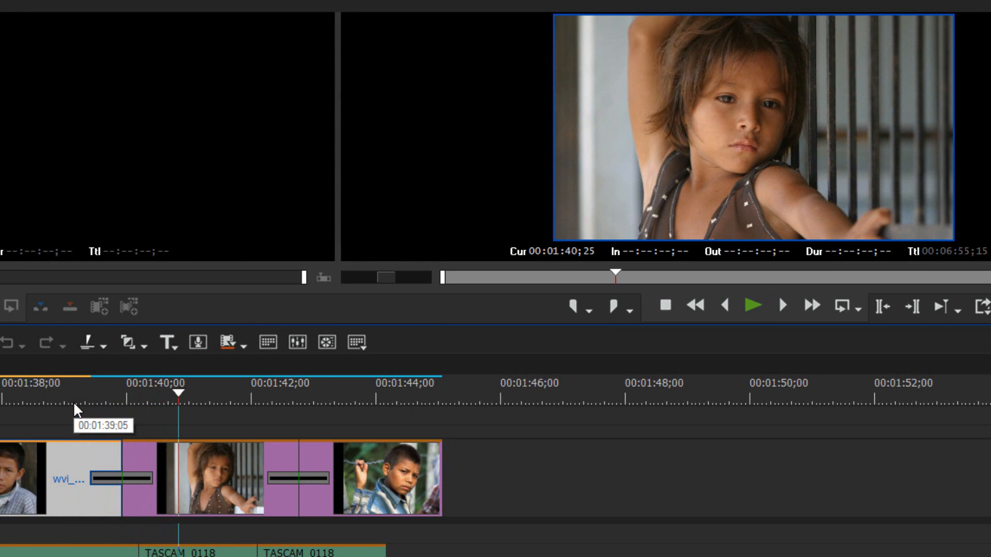
click(41, 405)
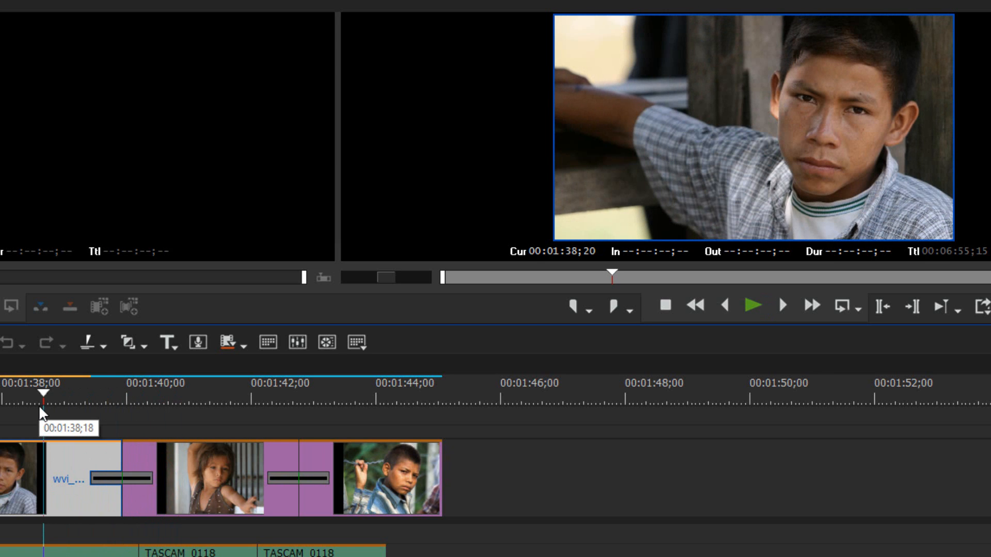
click(81, 393)
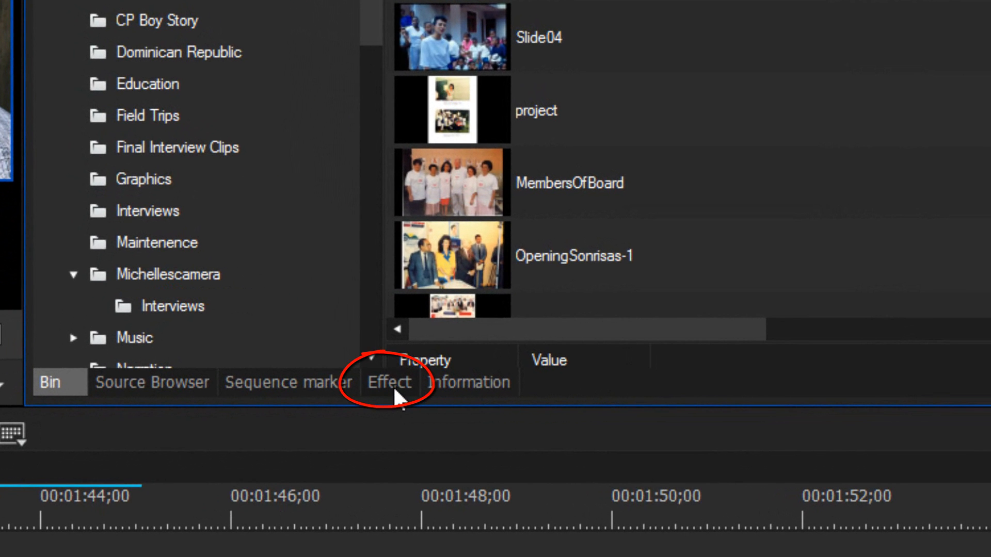
- Open the effects list, collapse the Color Correction group and look through the available video filters
click(395, 382)
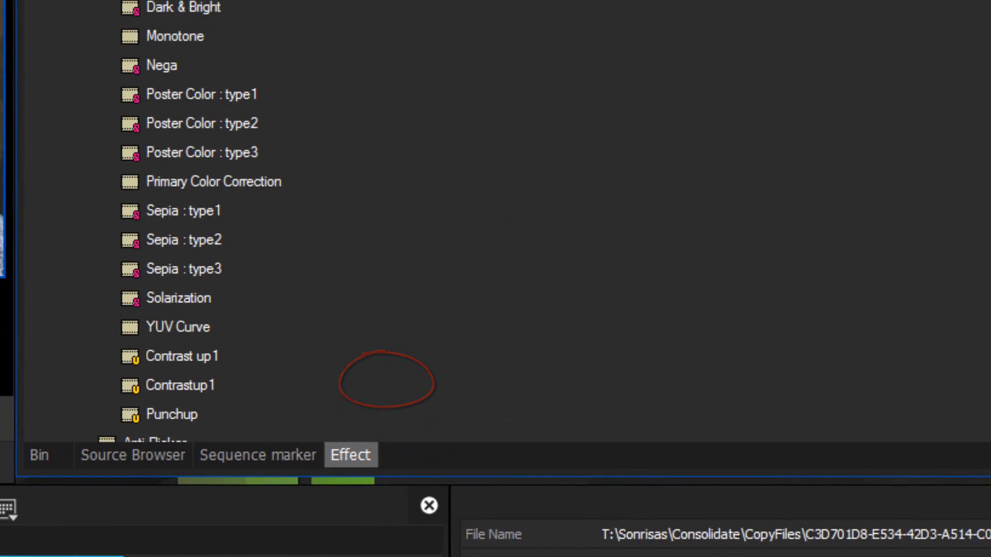
click(69, 44)
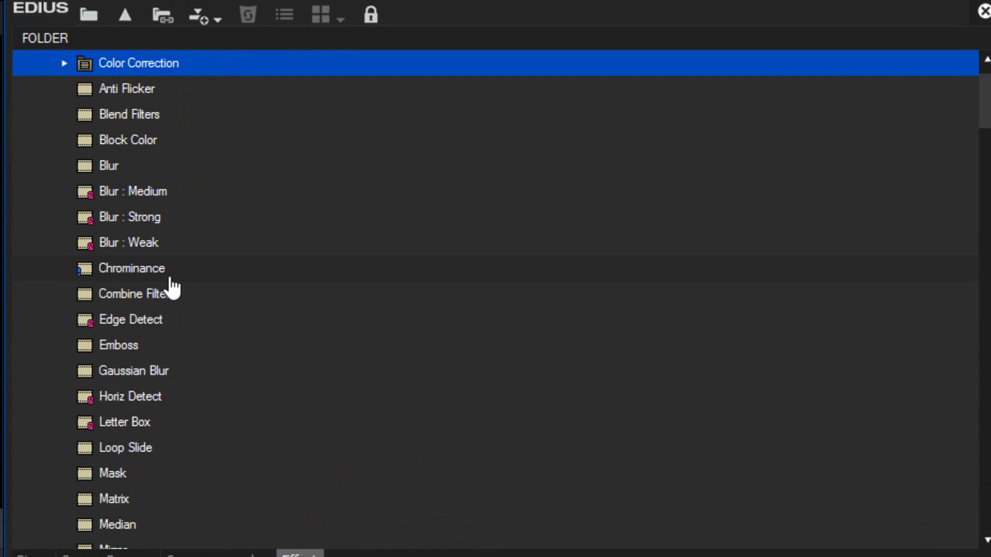
scroll(243, 351, down, 2)
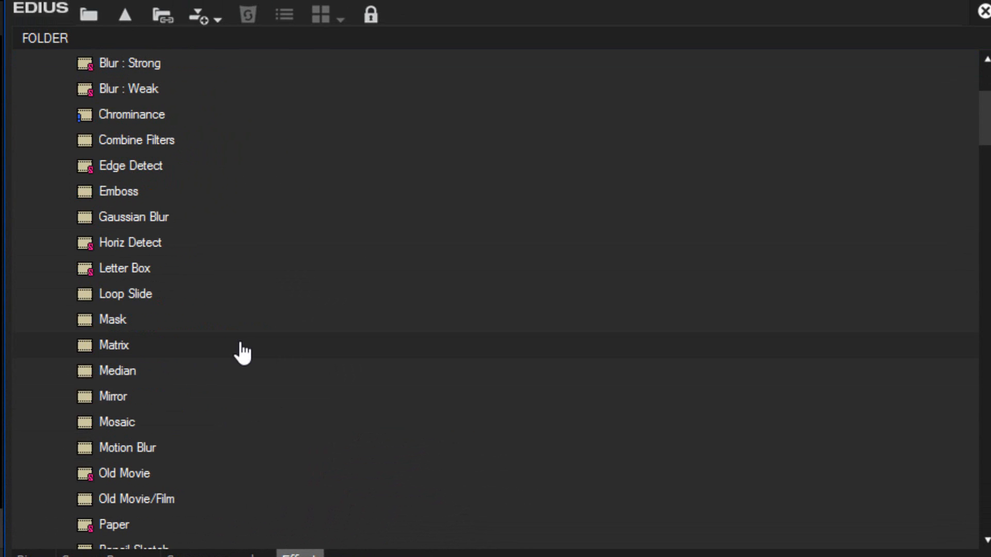
scroll(243, 353, down, 9)
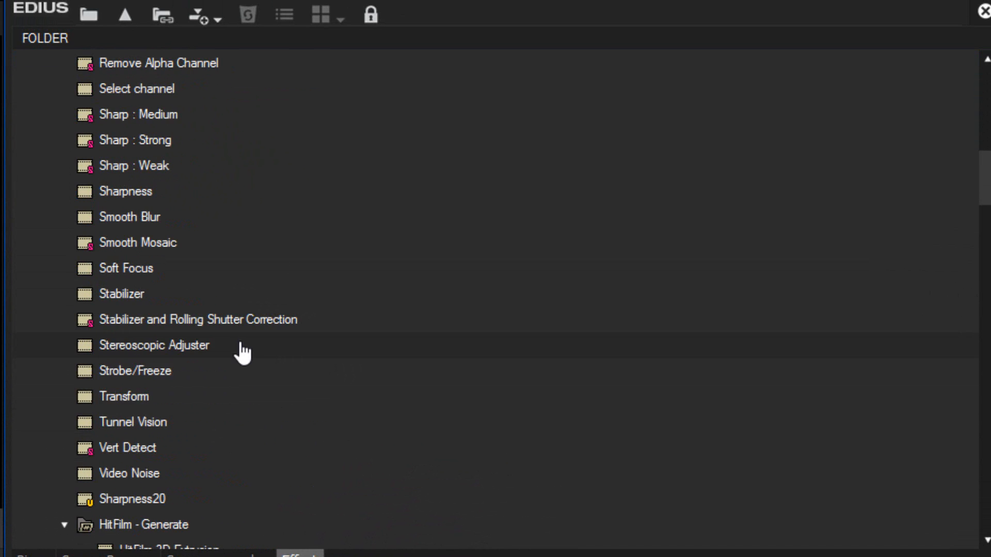
scroll(241, 350, down, 1)
scroll(336, 320, down, 8)
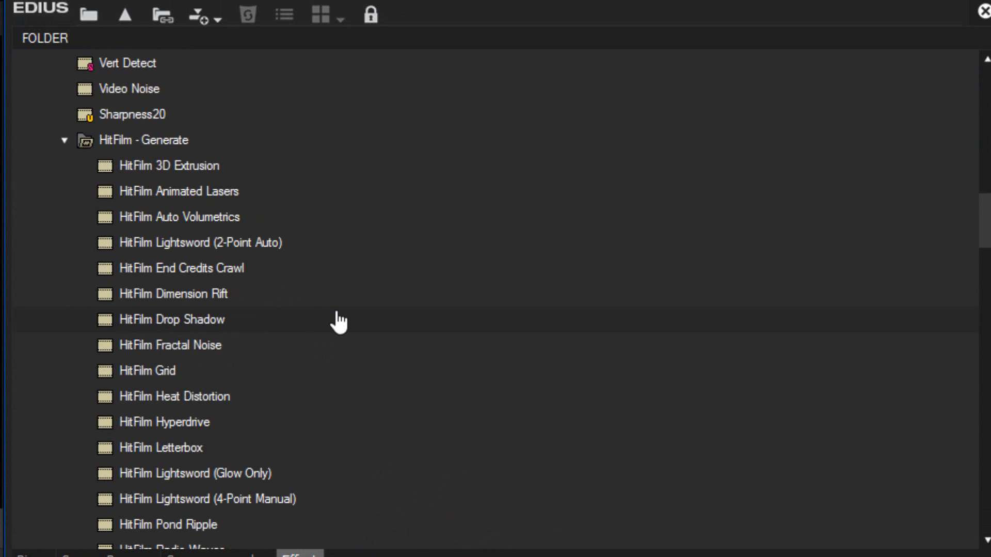
scroll(338, 320, down, 2)
scroll(339, 321, up, 2)
scroll(339, 321, down, 1)
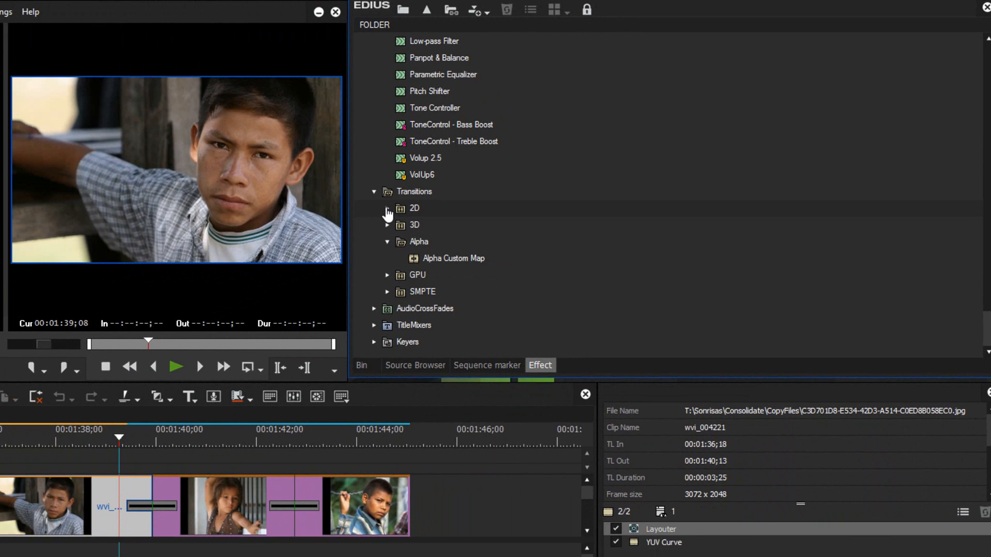
- Expand the 2D transitions group, find Dissolve, and move the playhead to the start of clip wvi_004221 at 00:01:36;18
drag(137, 438, 93, 438)
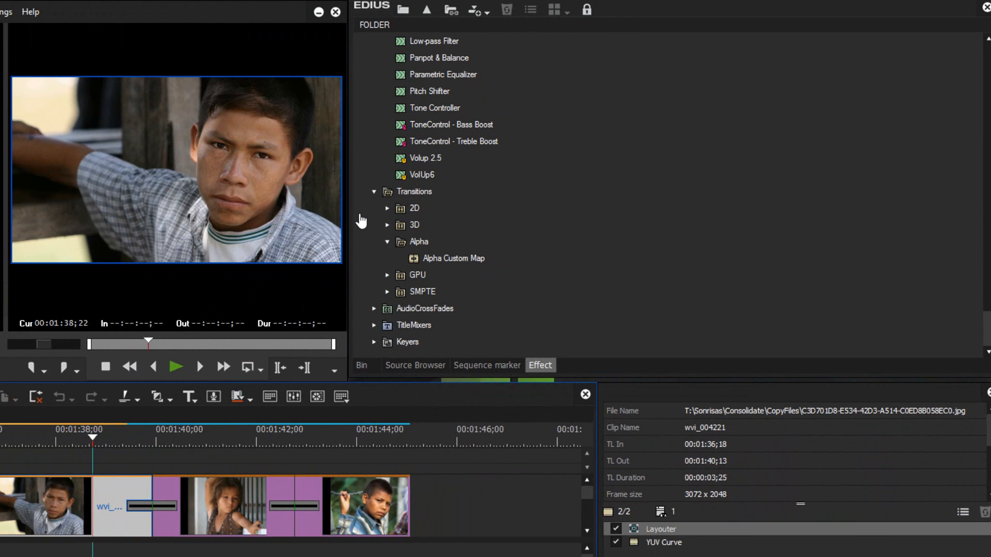
click(386, 211)
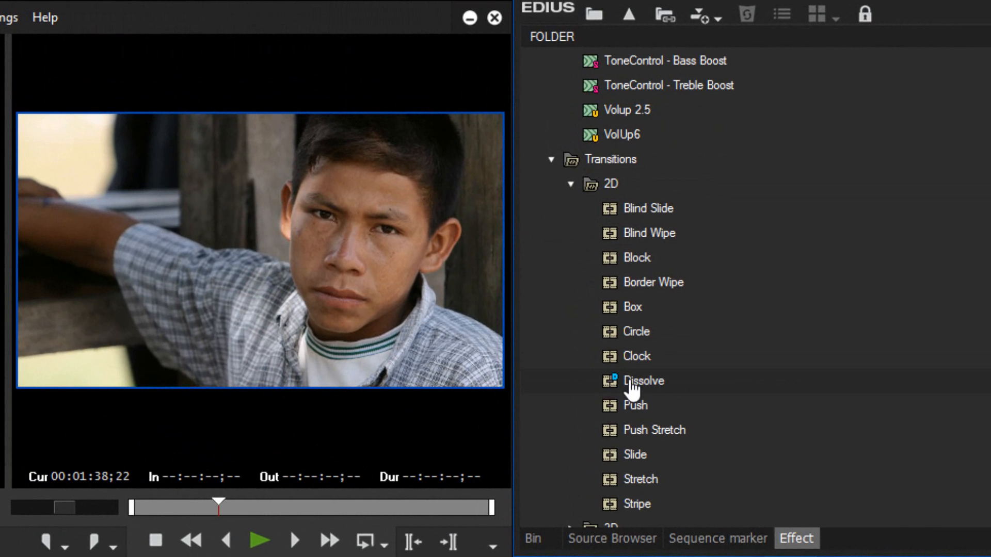
mouse_move(645, 391)
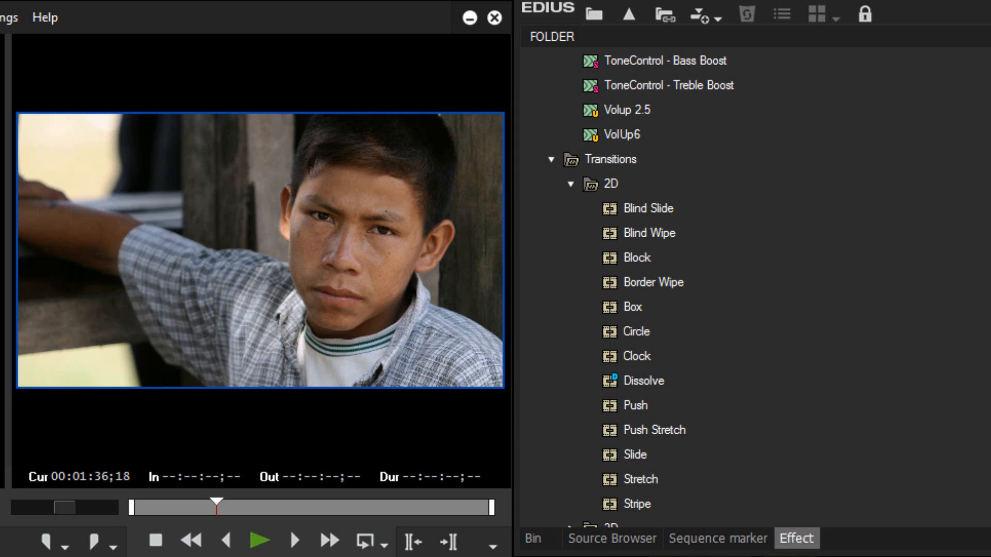
drag(194, 493, 290, 438)
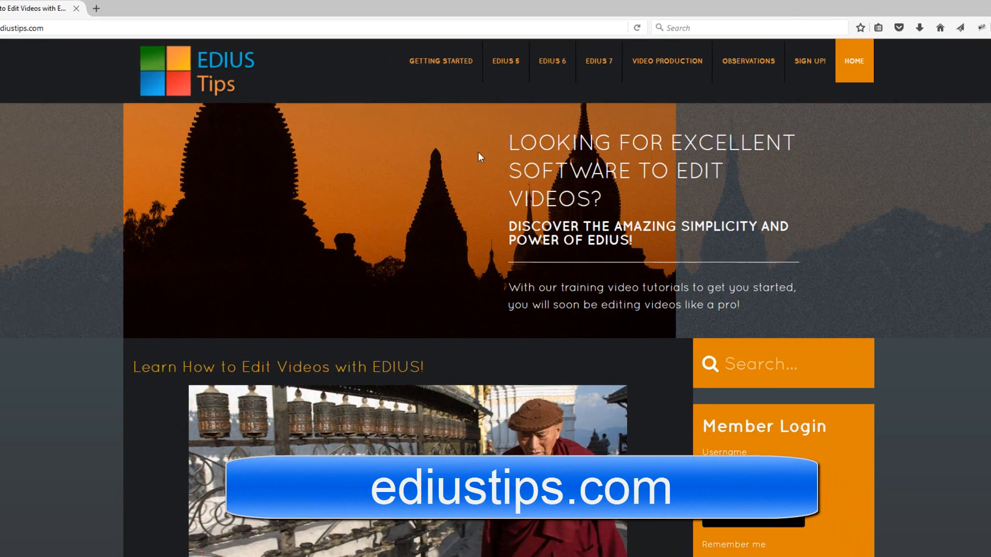
- Switch to the EDIUS Tips website in the browser and view its free video tutorials on EDIUS 7
mouse_move(440, 61)
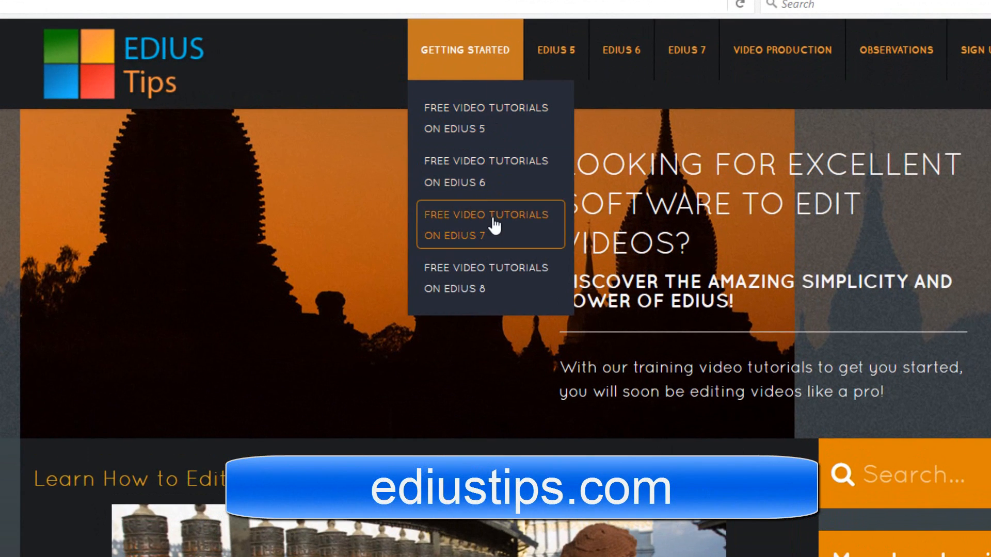
click(494, 226)
scroll(454, 293, down, 10)
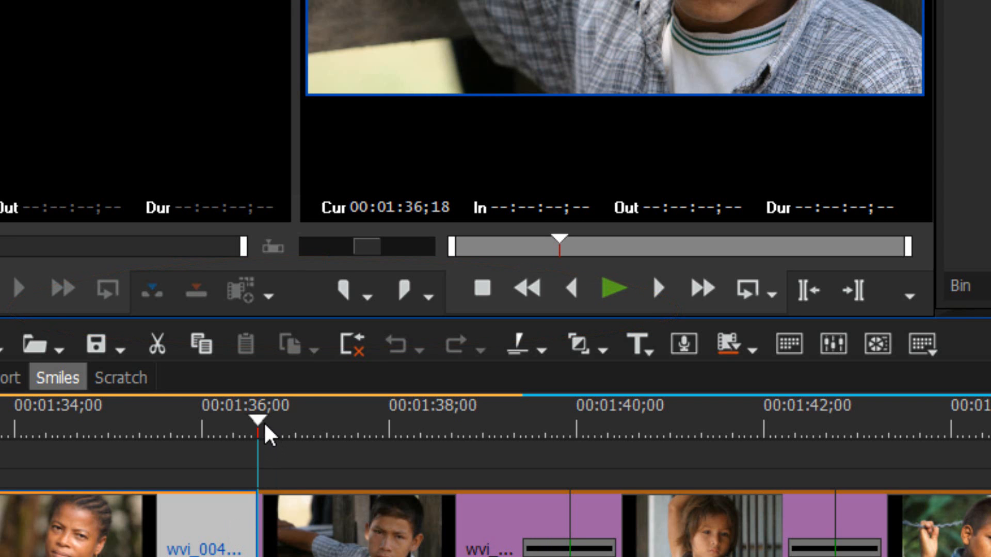
- Try the default Dissolve transition at the cut between wvi_004864 and wvi_004221, preview it, and undo it
drag(267, 427, 274, 448)
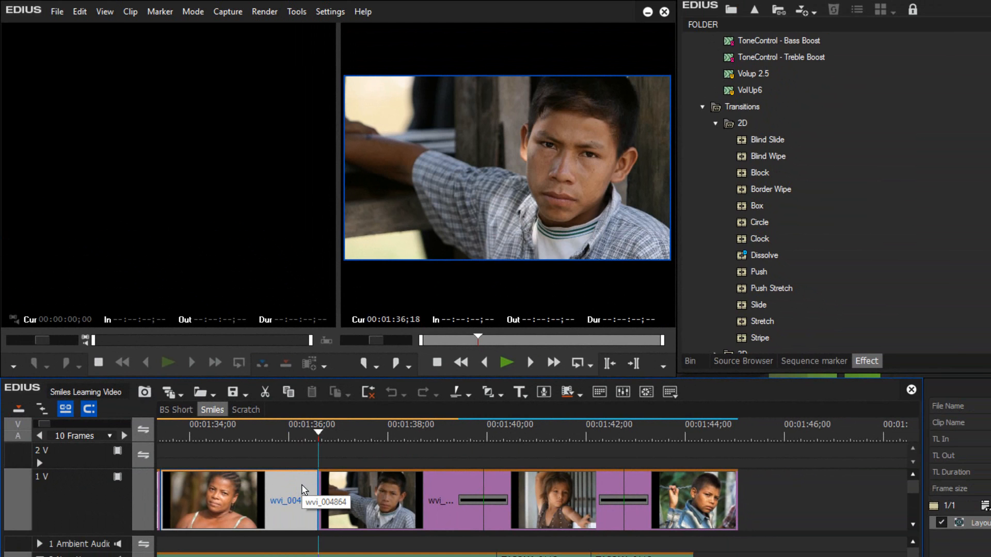
key(ctrl+p)
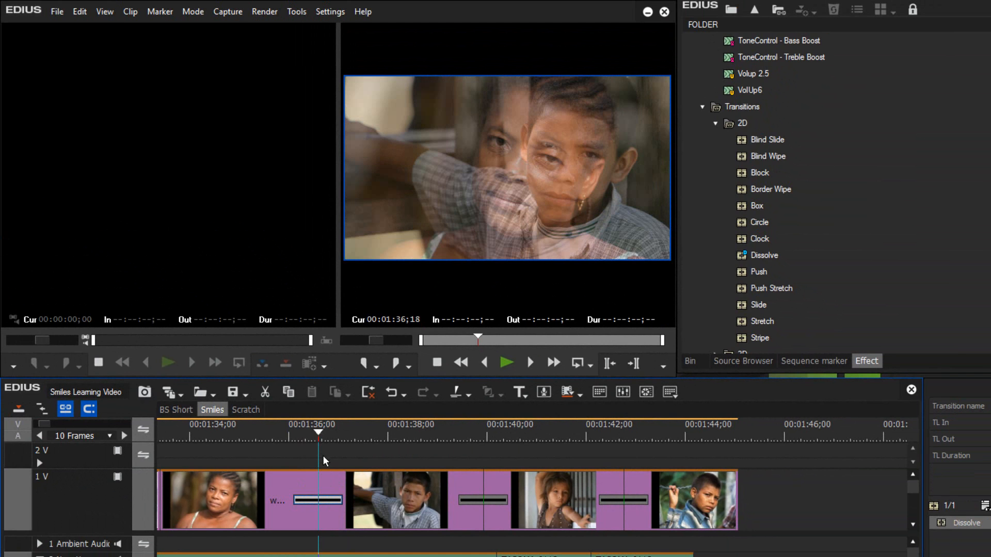
drag(318, 442, 282, 447)
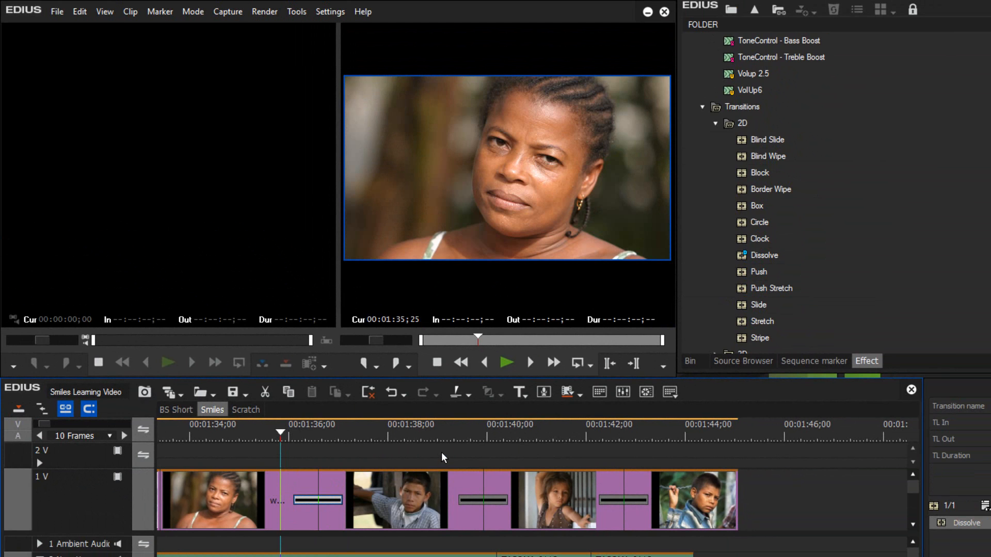
key(ctrl+z)
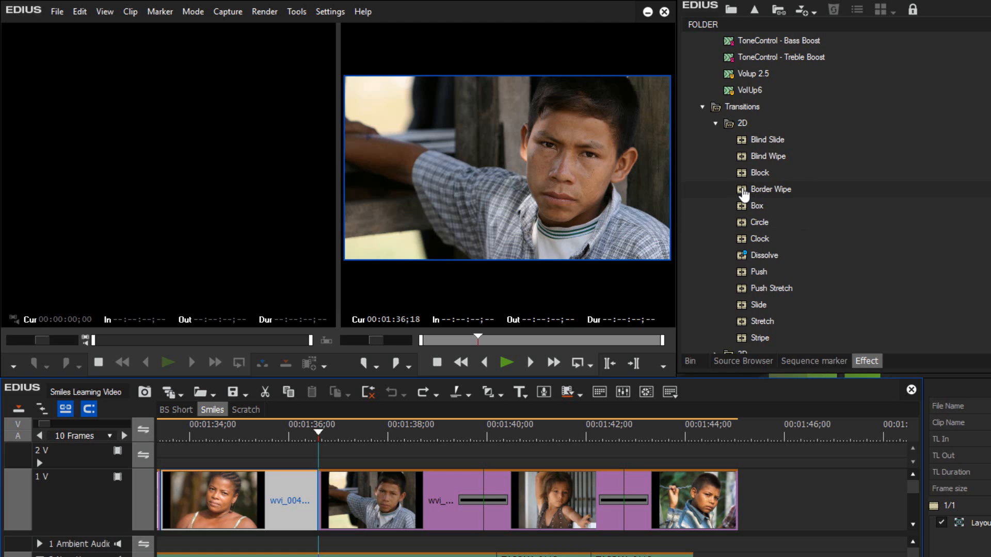
- Apply the Border Wipe transition to the cut between wvi_004864 and wvi_004221 and play it back
drag(743, 194, 317, 503)
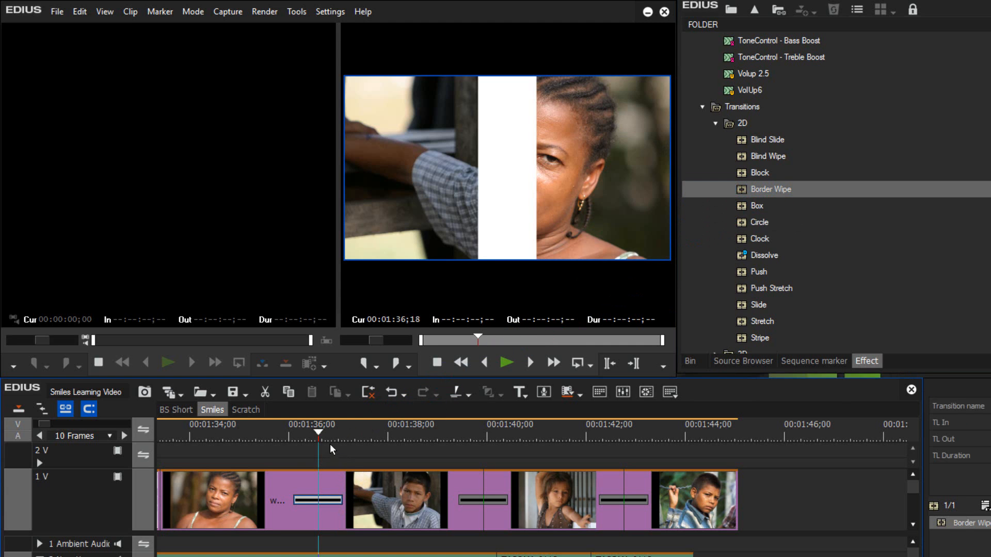
drag(315, 436, 272, 452)
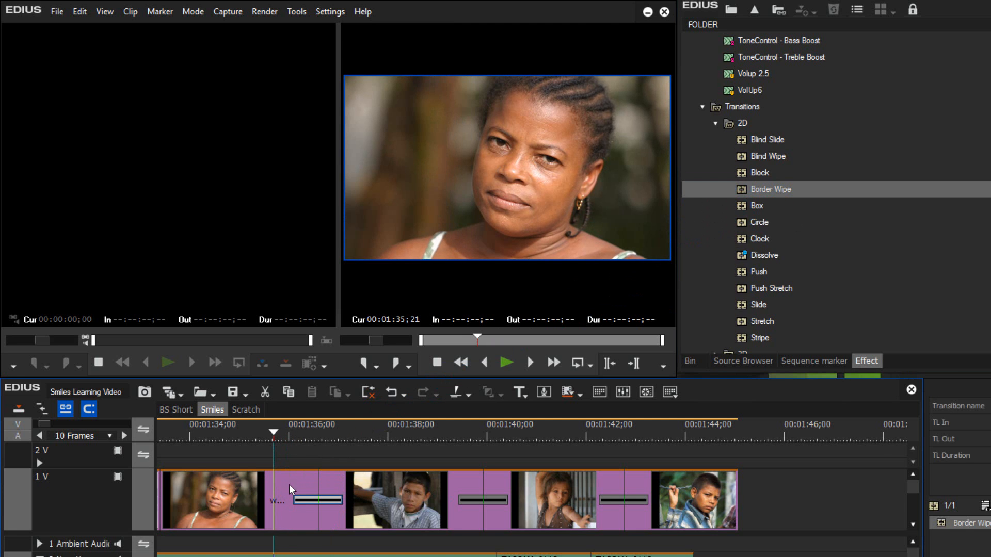
key(space)
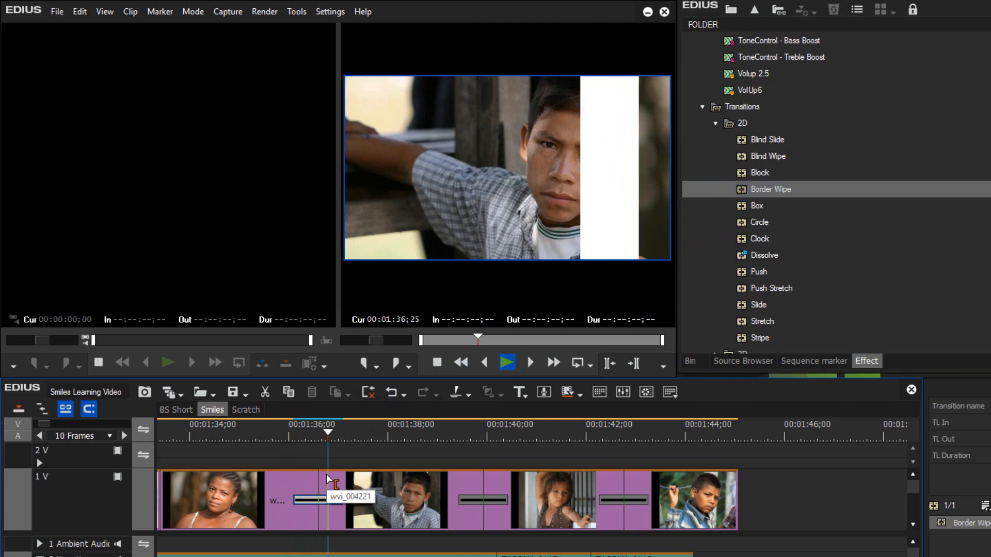
key(space)
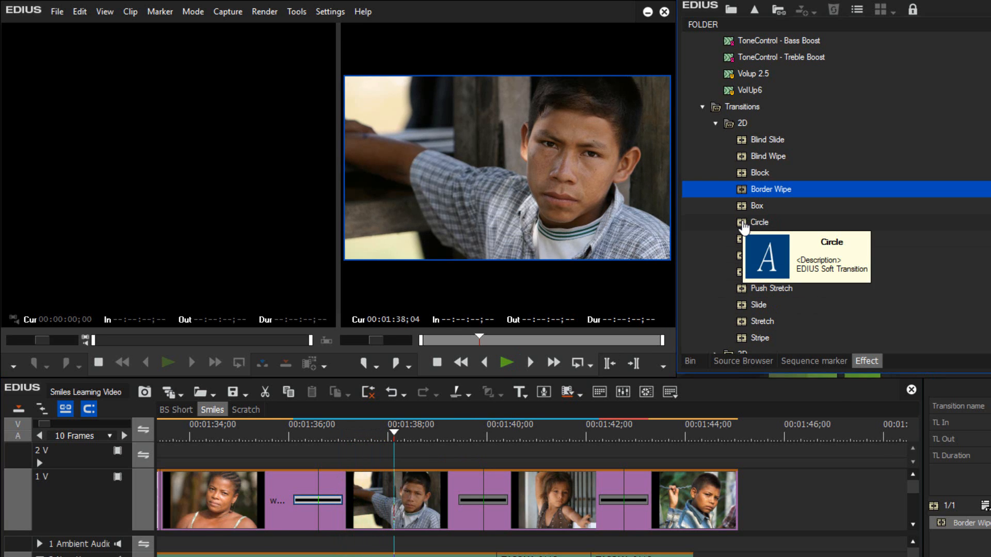
- Replace the Border Wipe between wvi_004864 and wvi_004221 with the Circle transition and play it back
drag(743, 226, 315, 501)
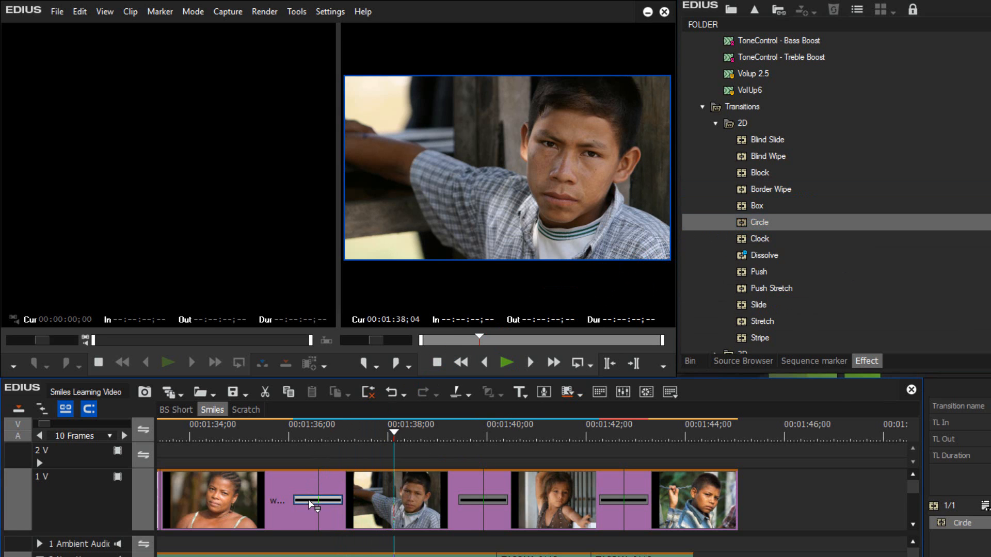
click(276, 443)
key(space)
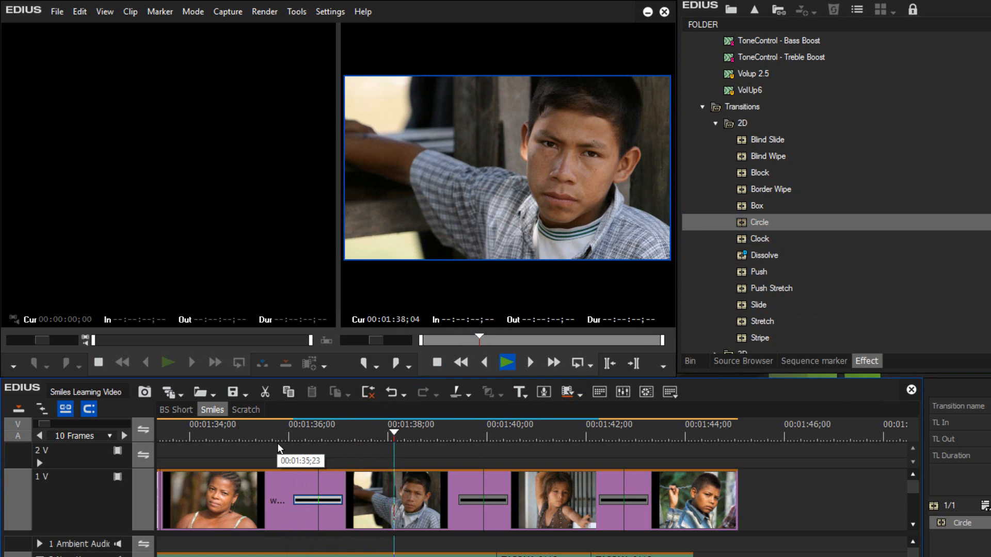
key(space)
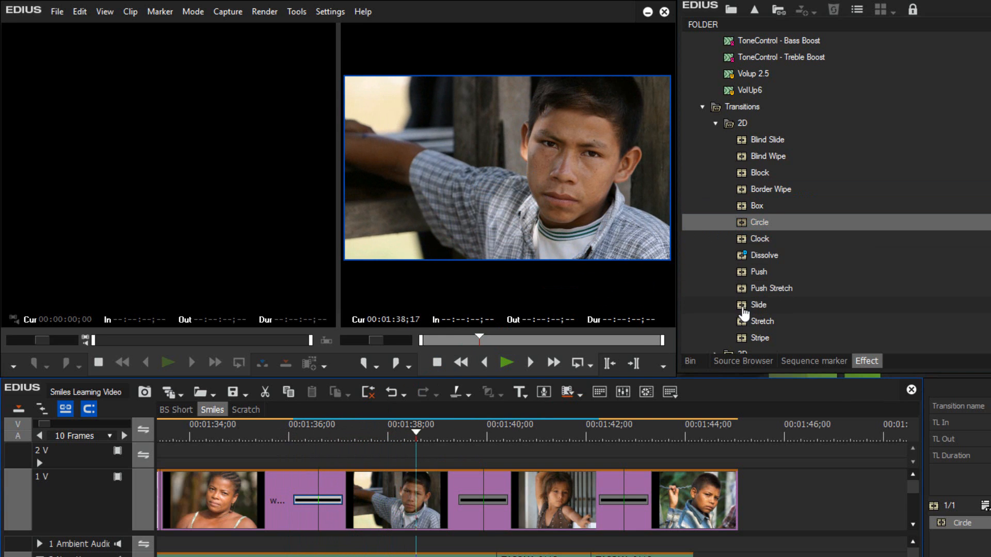
- Replace the Circle transition between wvi_004864 and wvi_004221 with Slide and play it back
click(745, 307)
drag(745, 307, 331, 498)
click(289, 436)
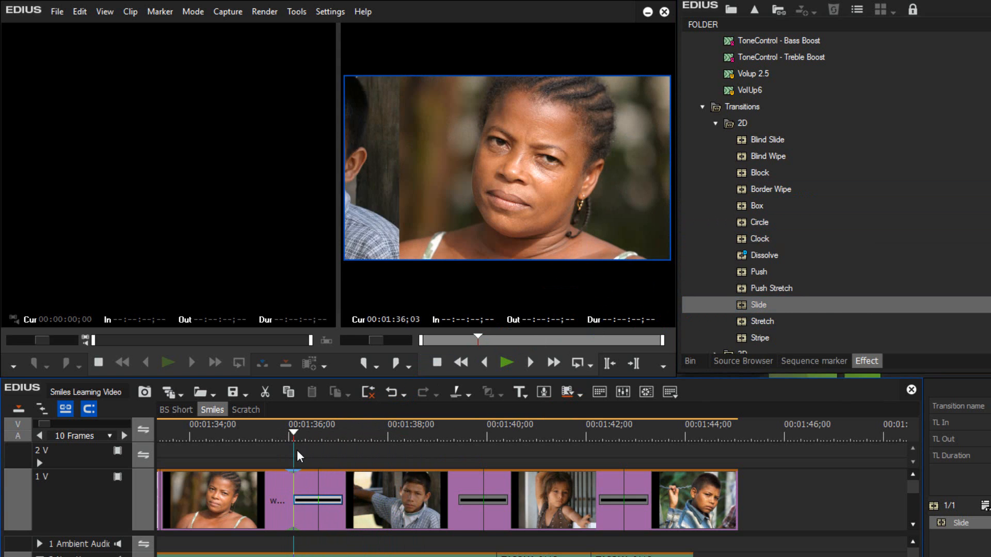
key(space)
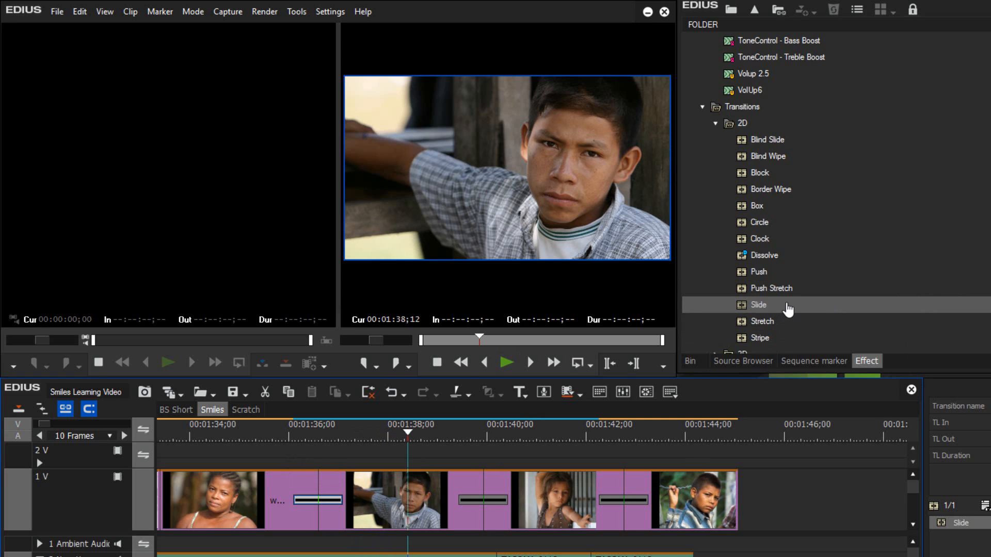
- Replace the Slide transition between wvi_004864 and wvi_004221 with Push and play it back
drag(743, 274, 328, 498)
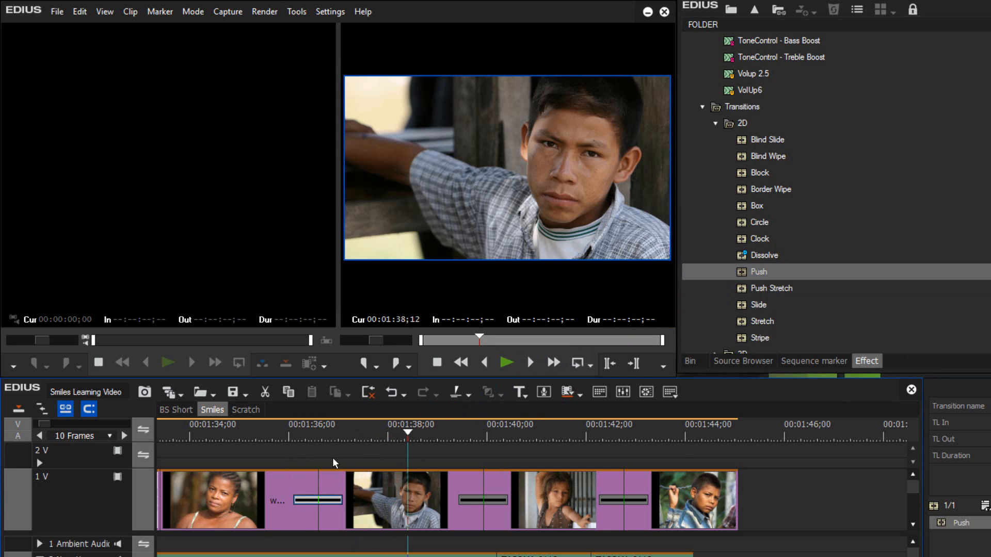
click(274, 436)
key(space)
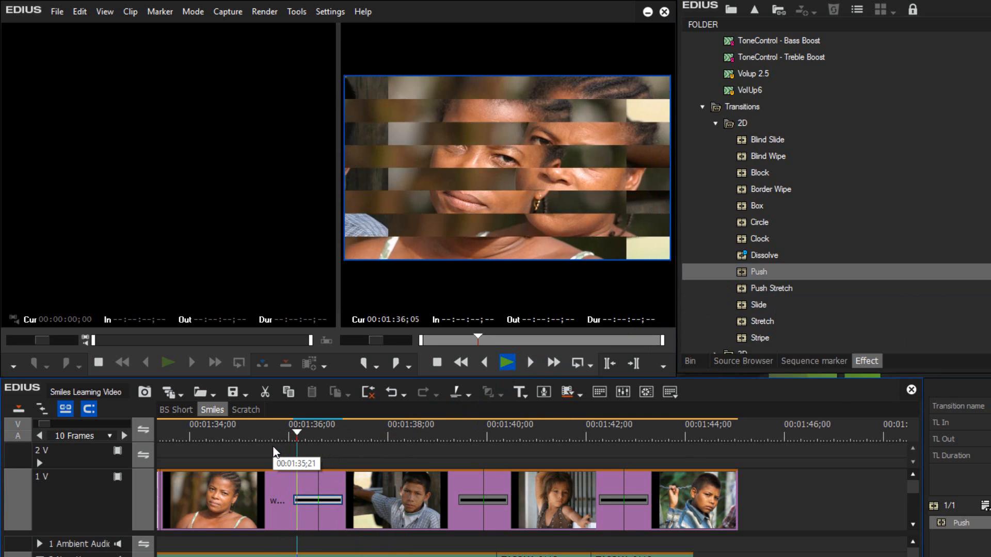
- Preview the Push Stretch transition between wvi_004864 and wvi_004221, stopping playback once it has passed
key(space)
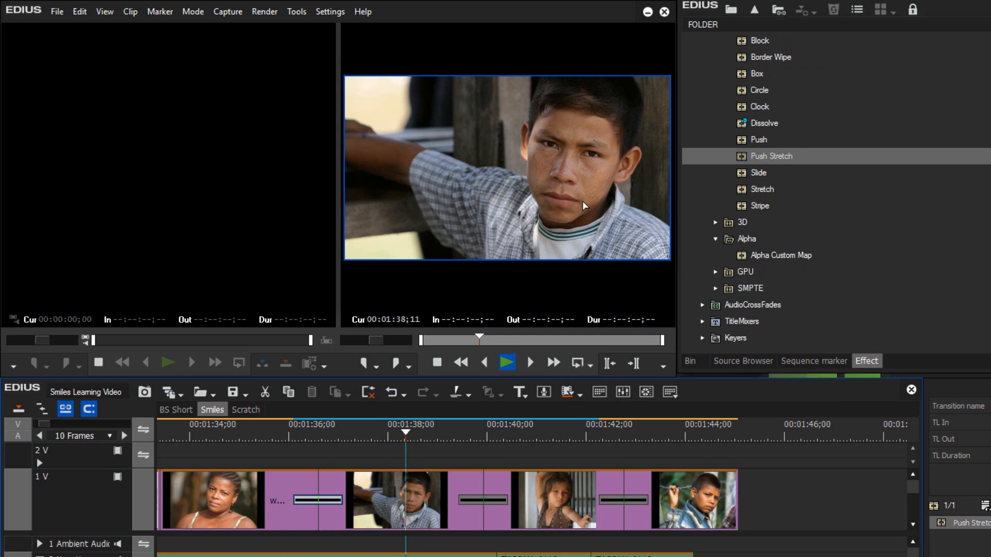
key(space)
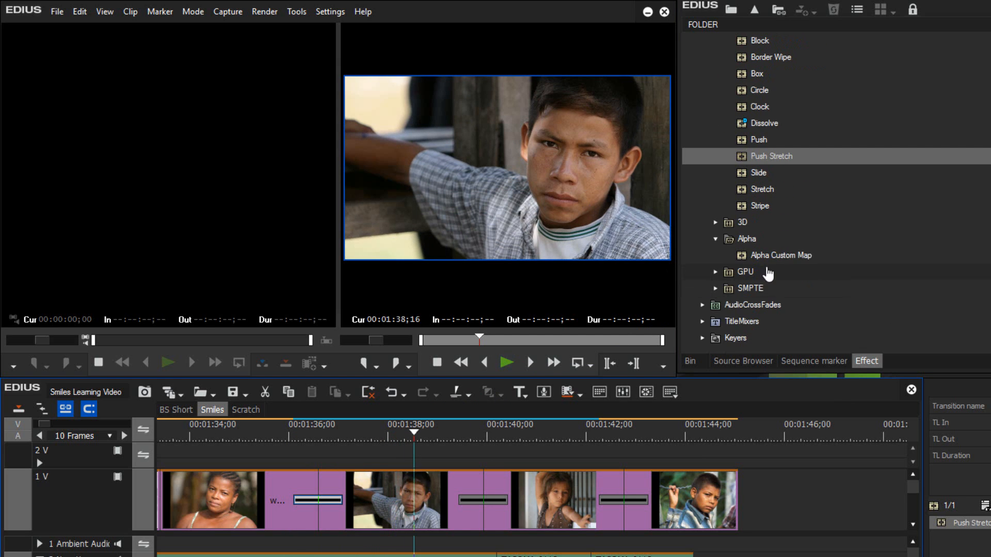
- Replace the Push Stretch transition between wvi_004864 and wvi_004221 with Cube Spin from the 3D transitions and play it back
click(716, 223)
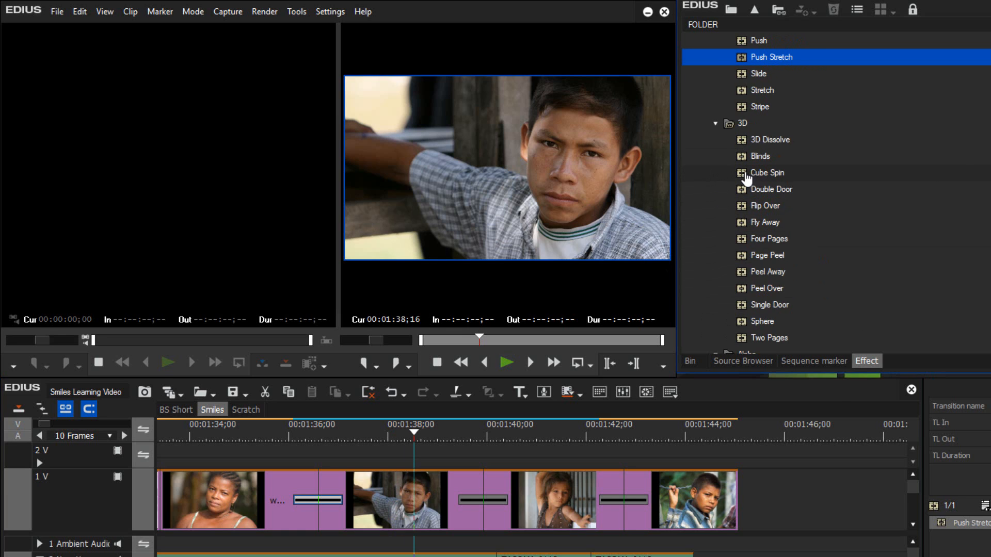
drag(743, 178, 316, 499)
click(258, 443)
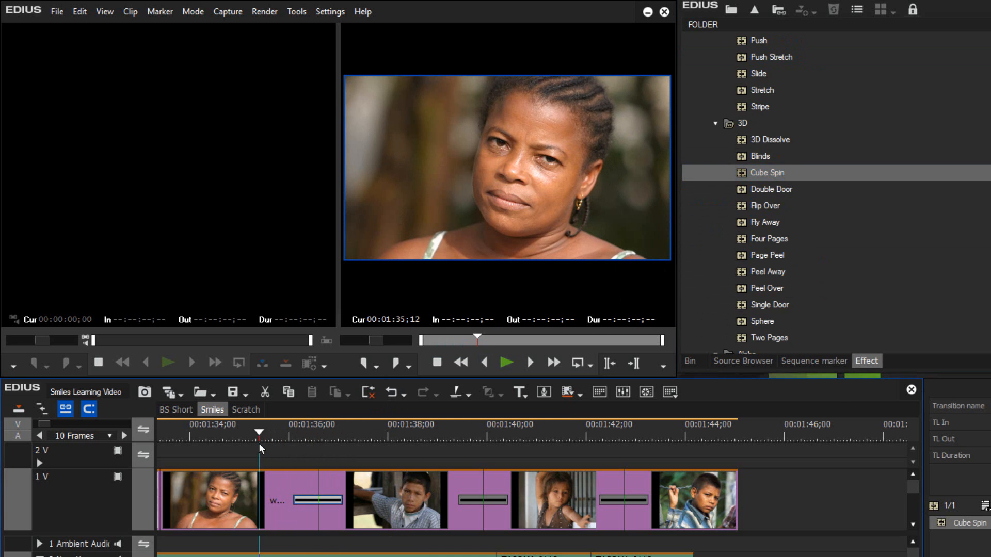
key(space)
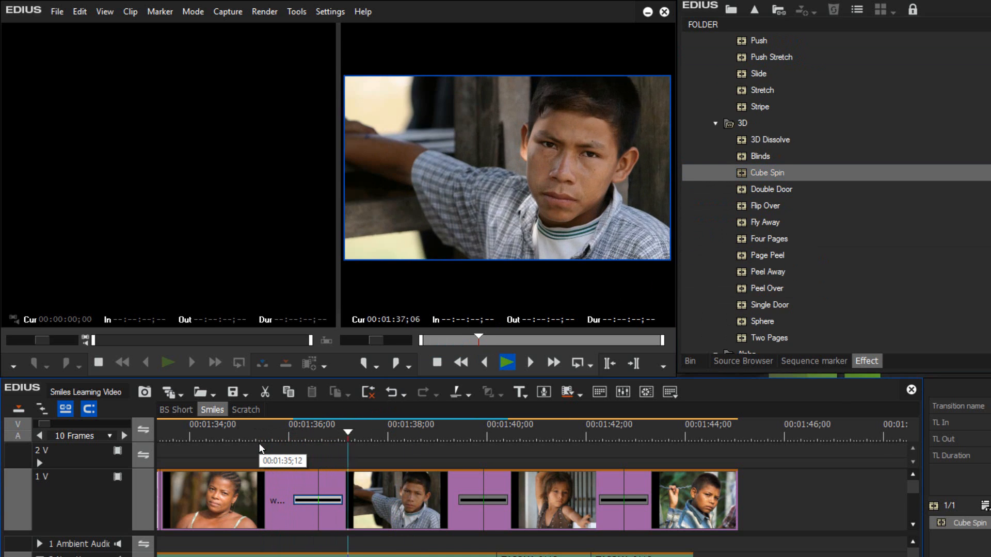
key(space)
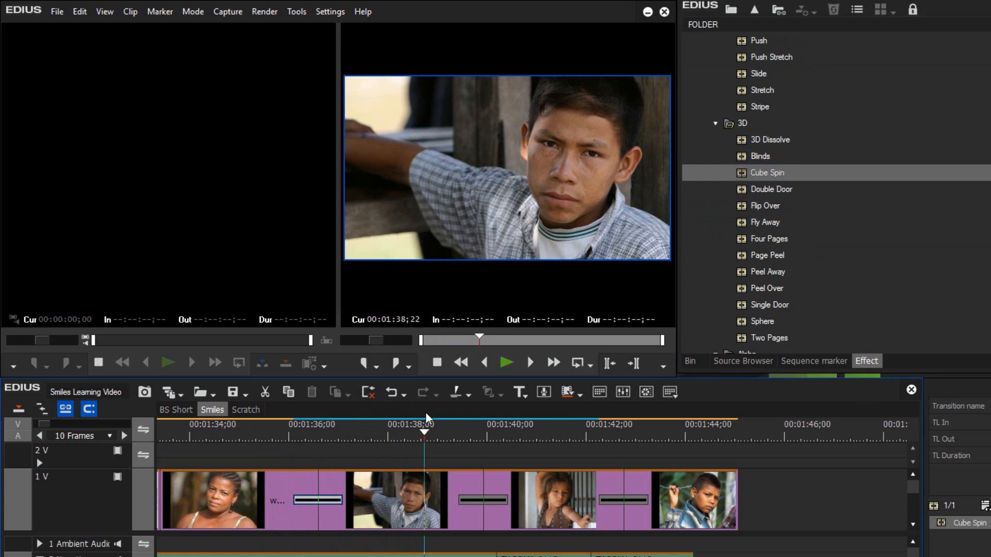
- Lengthen the Cube Spin transition at its end to a duration of 00:00:01;14 and play it back
drag(424, 435, 265, 447)
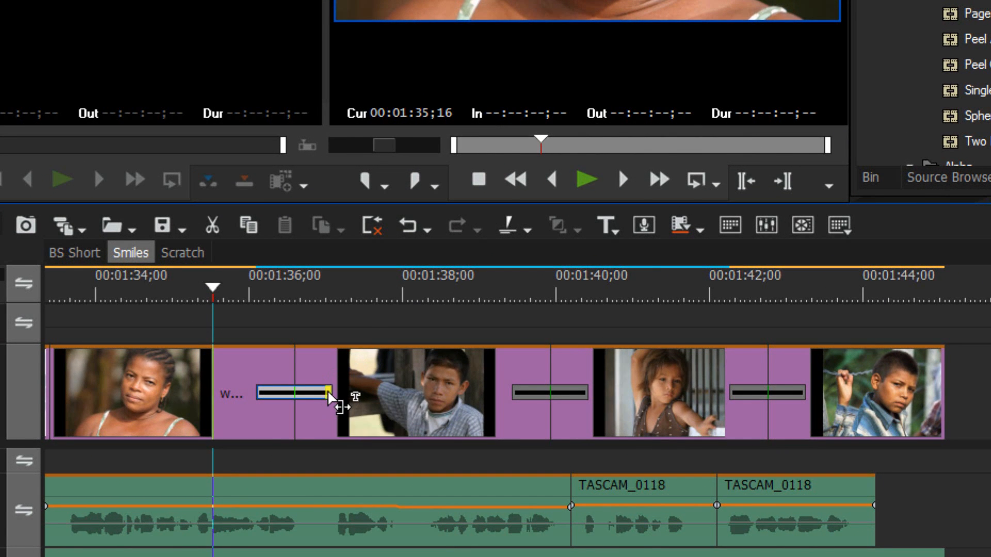
drag(330, 397, 366, 398)
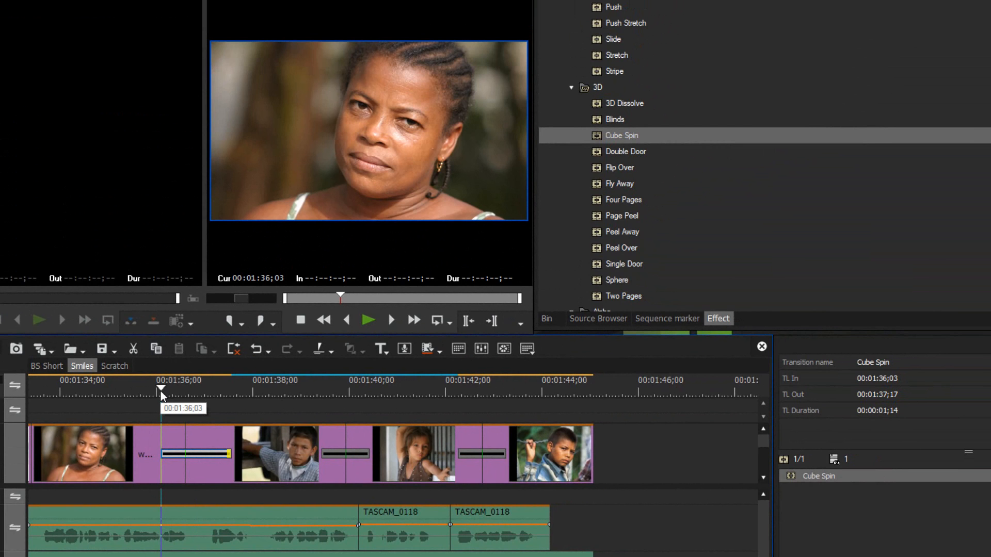
key(space)
mouse_move(160, 390)
mouse_down()
mouse_move(225, 388)
mouse_move(154, 399)
mouse_up()
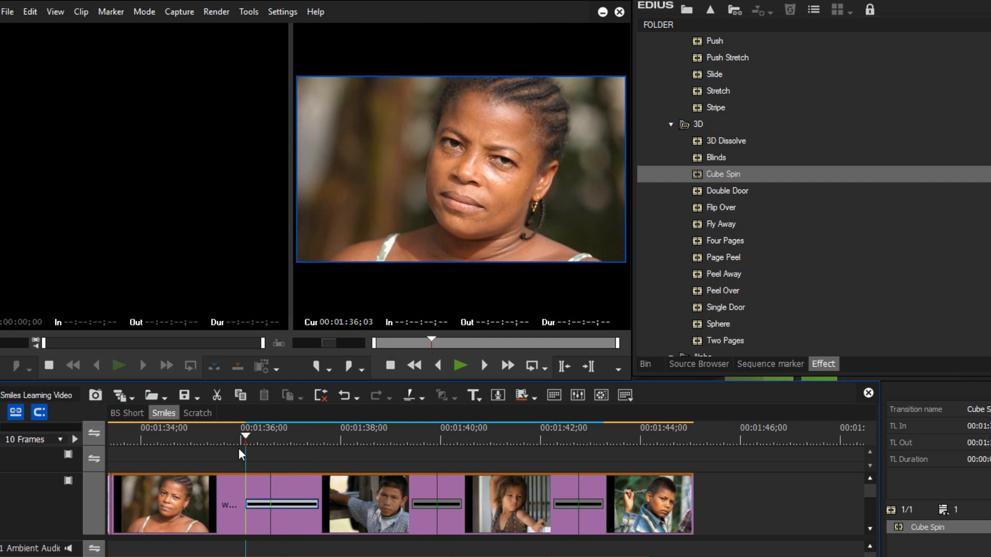
- Extend both ends of the Cube Spin transition so it runs from 00:01:35;29 to 00:01:37;24
drag(240, 448, 251, 466)
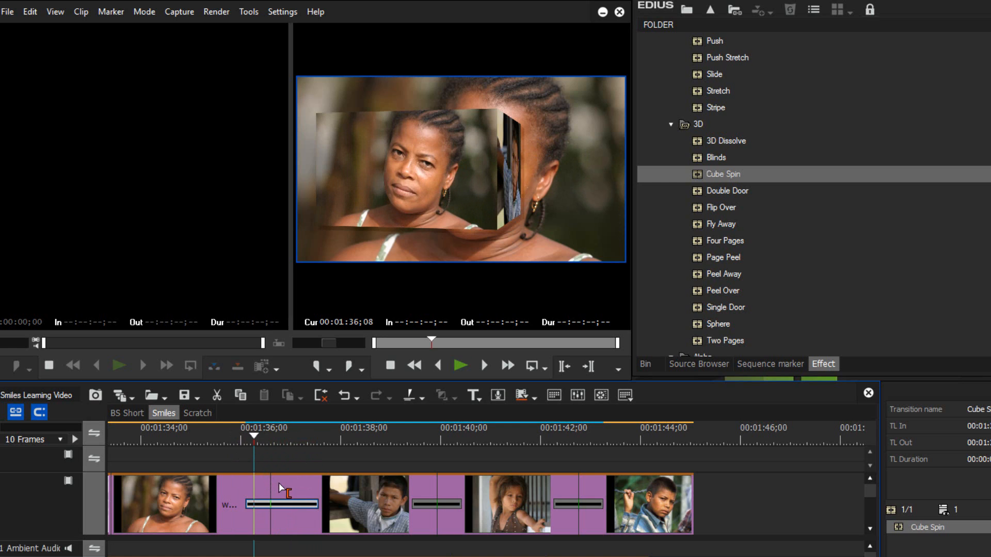
drag(316, 504, 329, 506)
drag(253, 508, 246, 507)
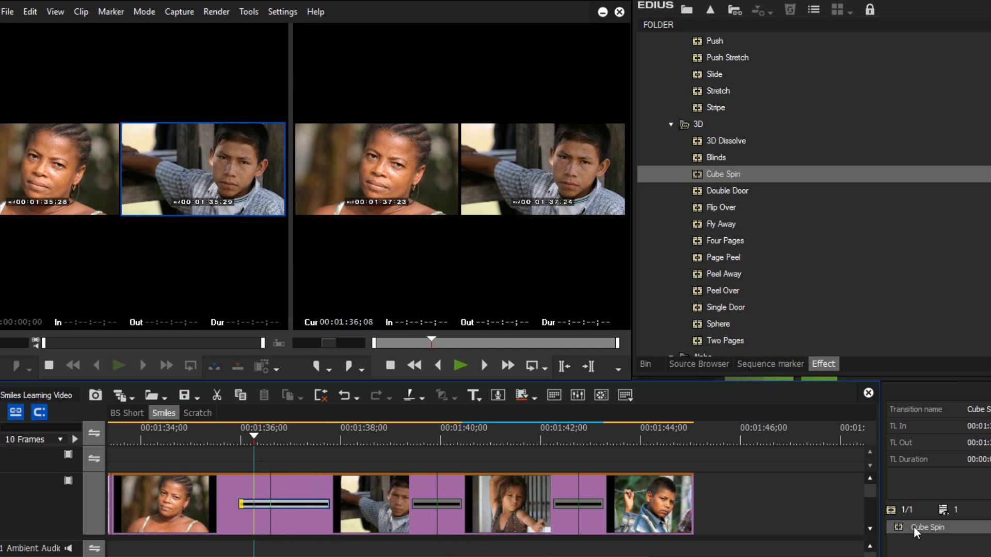
- Open the Cube Spin keyframe settings and add two keyframes to the curve, the first at 39% and time 392, the second further along
mouse_move(913, 526)
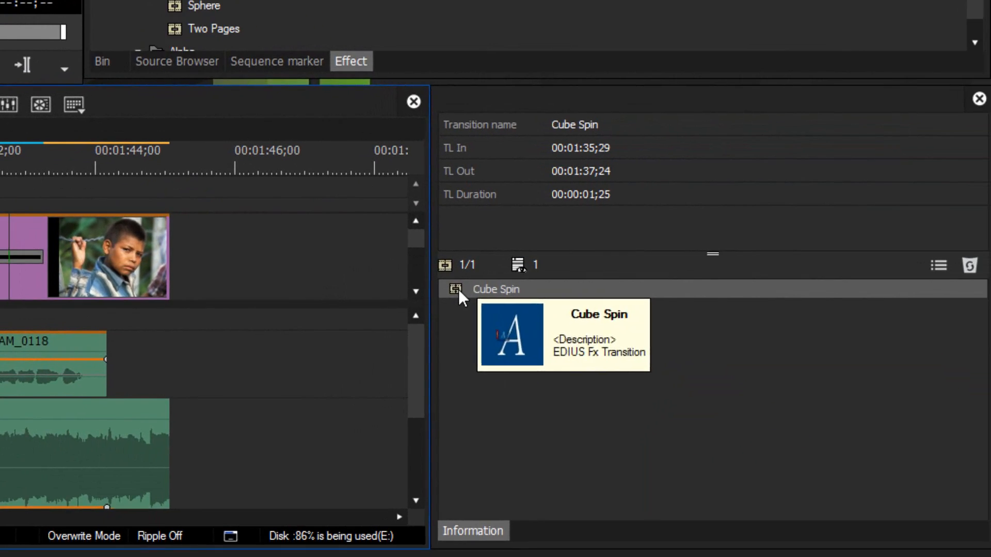
click(902, 527)
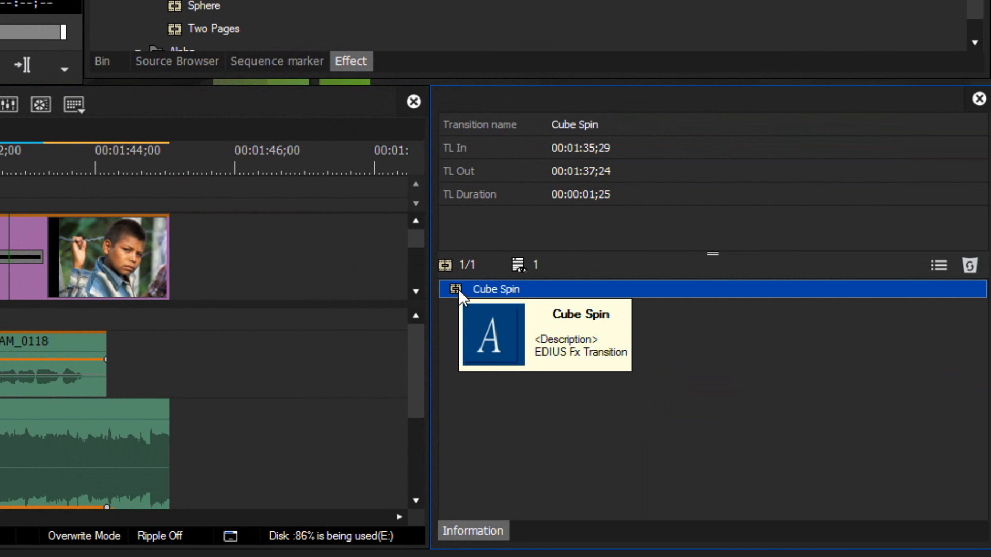
double_click(457, 290)
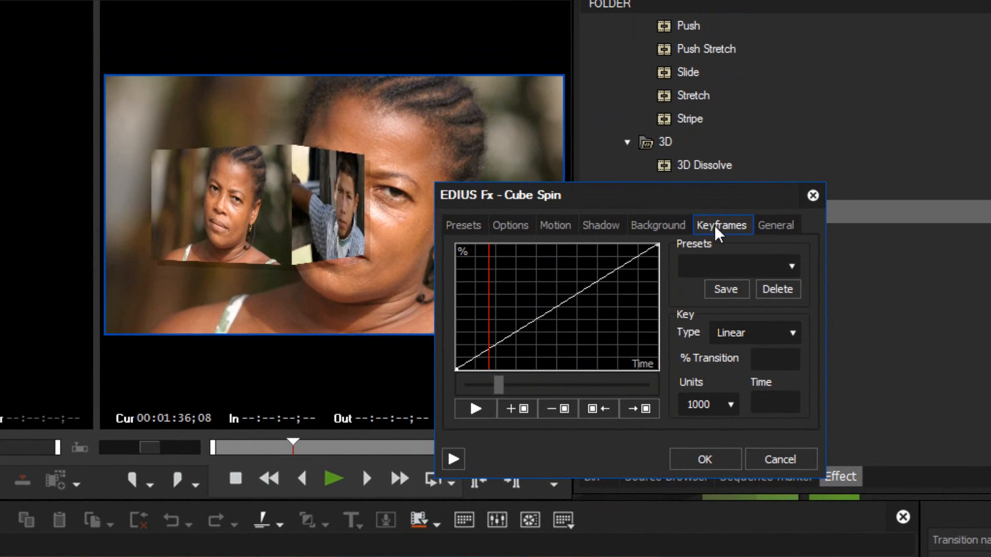
click(536, 323)
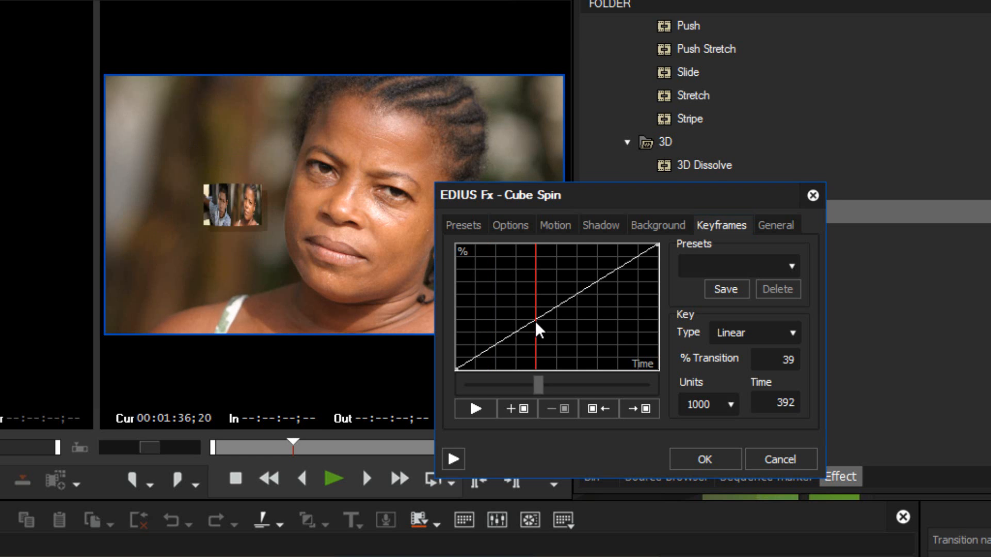
click(513, 413)
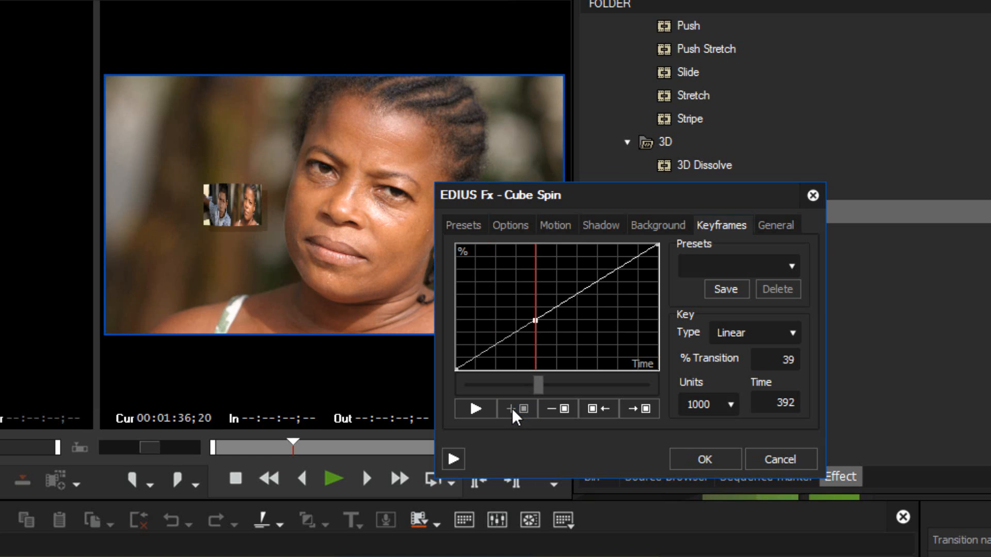
click(582, 293)
click(514, 413)
- Move the two Cube Spin keyframes to 30% at time 397 and 74% at time 526, and apply the settings
drag(582, 292, 550, 287)
mouse_move(536, 321)
mouse_down()
mouse_move(551, 334)
mouse_move(536, 335)
mouse_up()
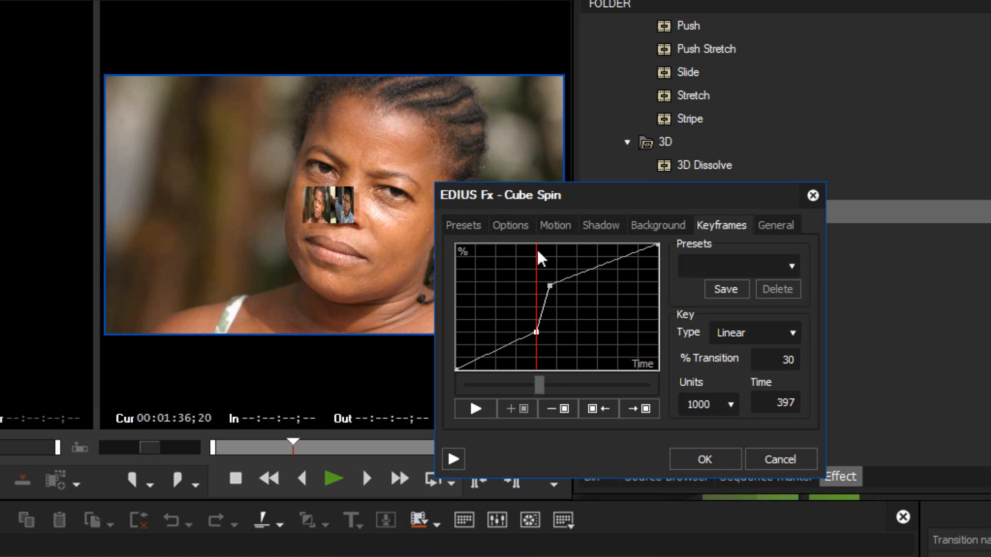
drag(551, 287, 564, 282)
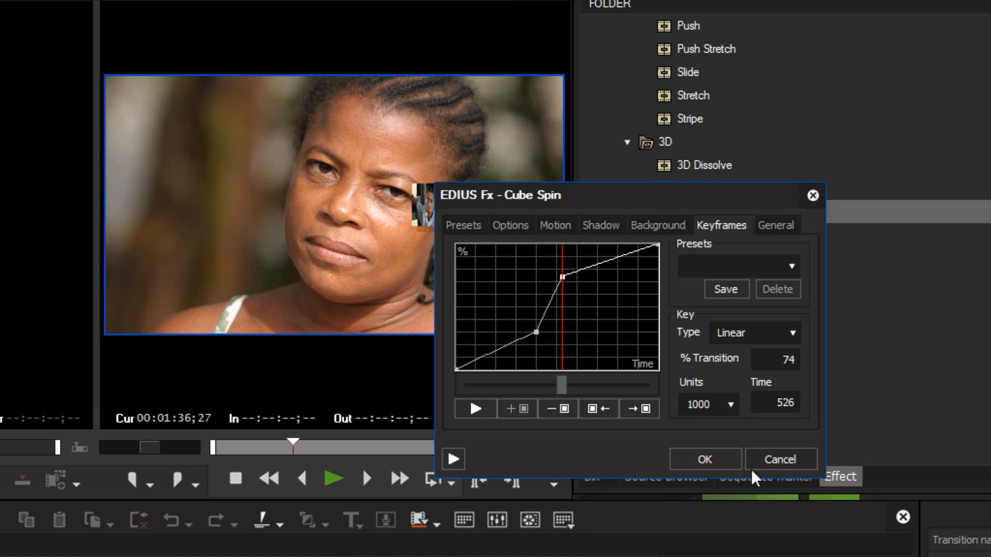
click(708, 461)
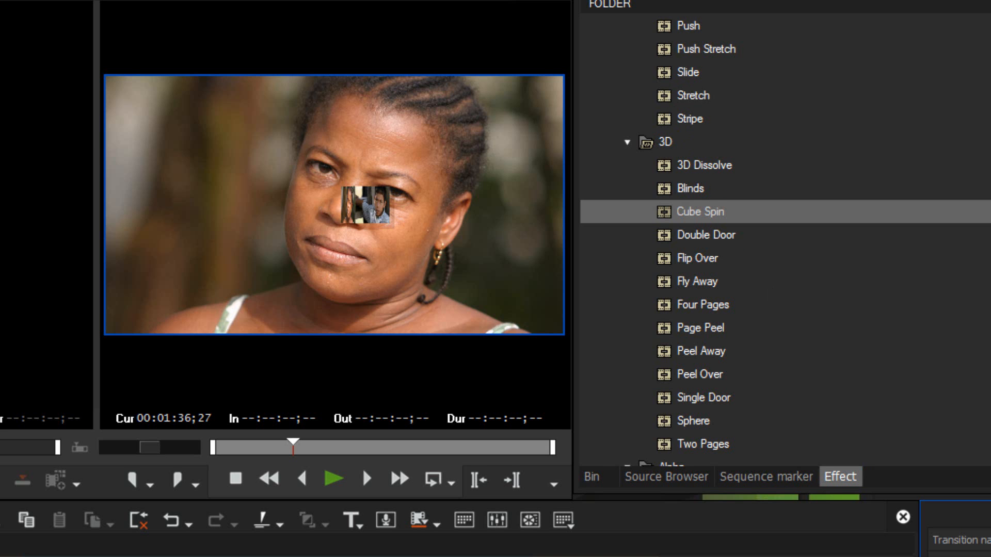
- Reopen the Cube Spin setup dialog, and play the transition back from its start at 00:01:35;29
right_click(737, 535)
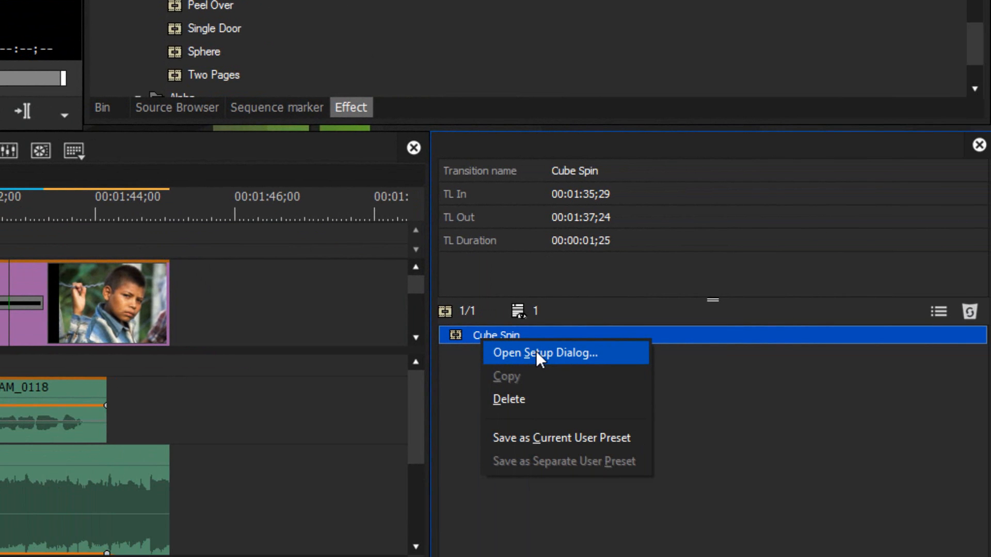
click(520, 355)
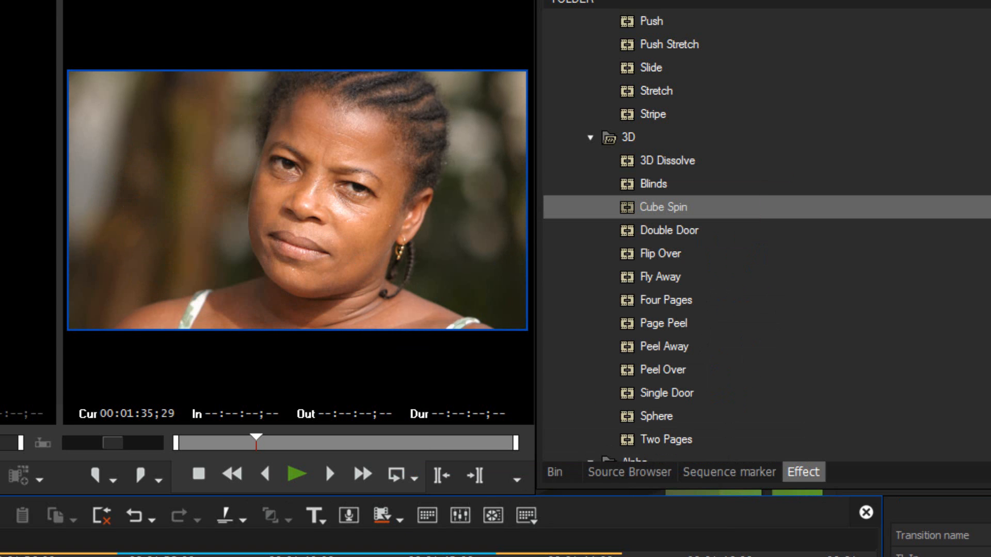
key(space)
scroll(795, 344, down, 2)
scroll(798, 343, up, 2)
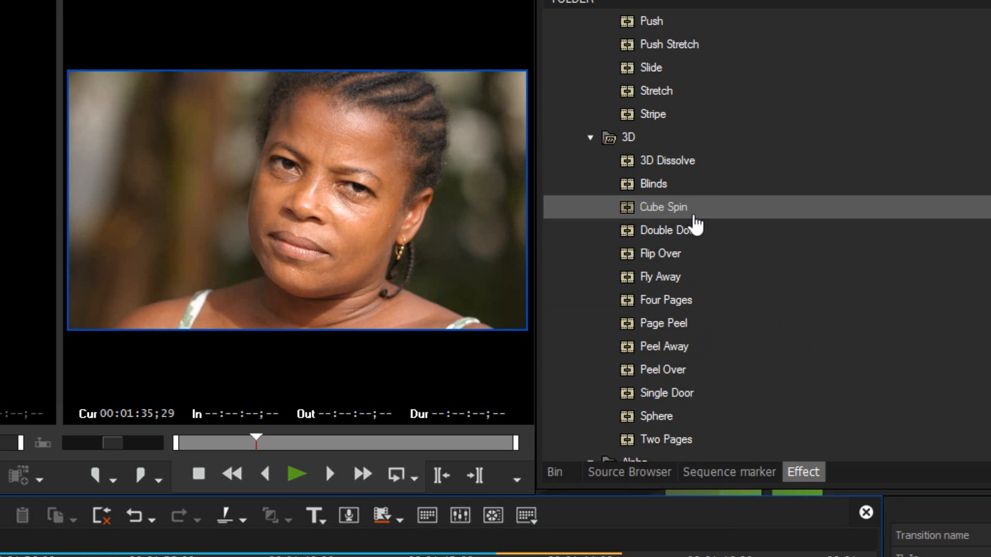
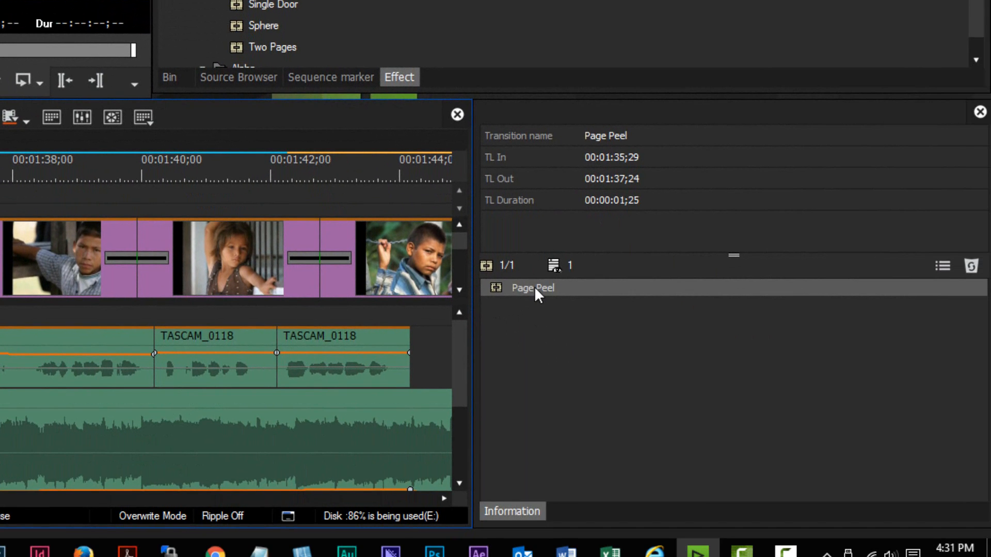
- Open the Page Peel transition's settings, try a peel direction of -308 and preview the peel
mouse_move(534, 286)
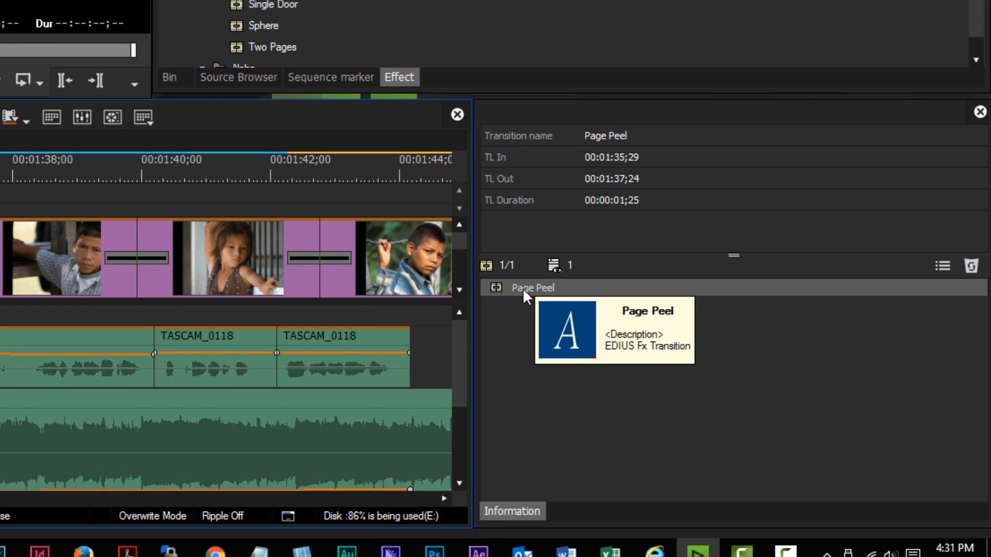
double_click(496, 285)
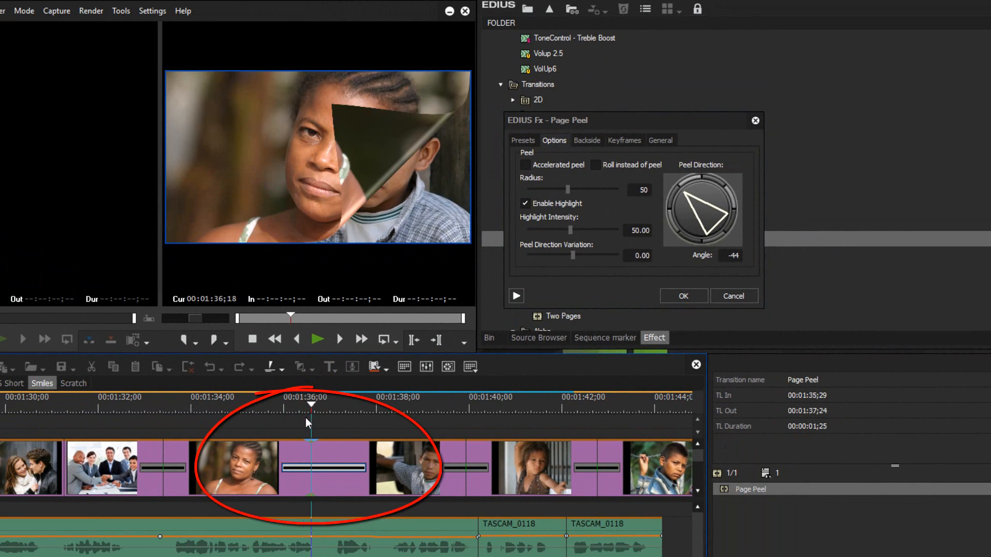
mouse_move(306, 419)
mouse_down()
mouse_move(341, 423)
mouse_move(298, 430)
mouse_move(330, 433)
mouse_move(312, 434)
mouse_up()
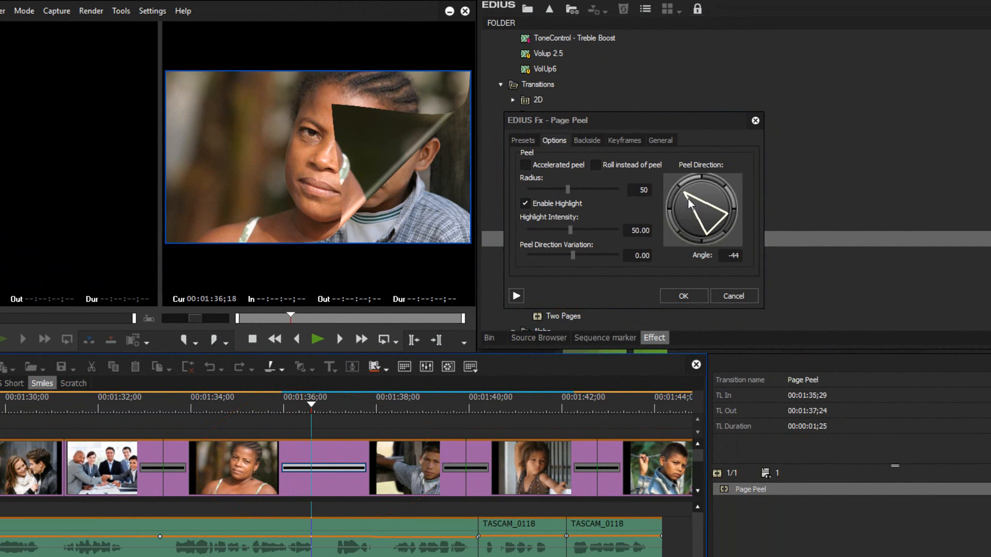
drag(688, 199, 696, 217)
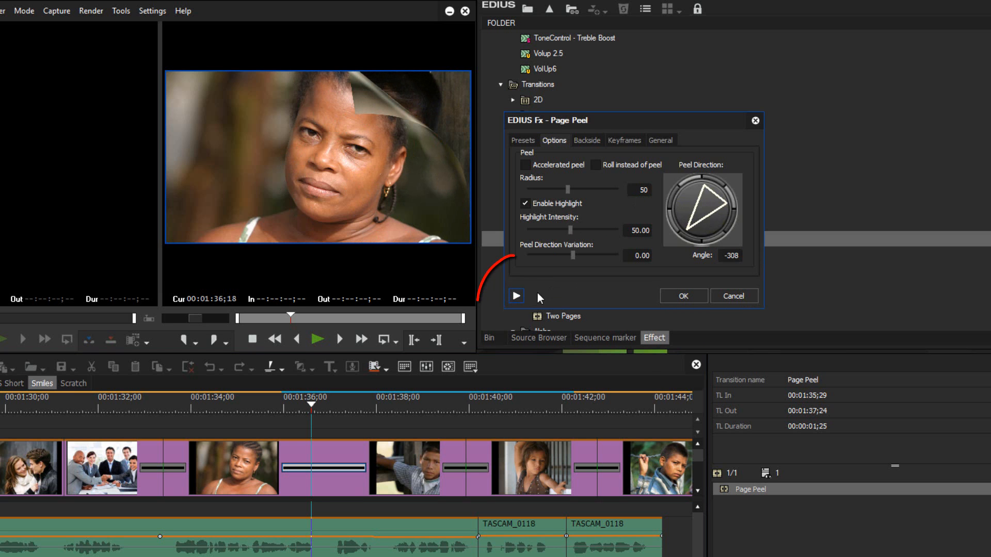
click(517, 296)
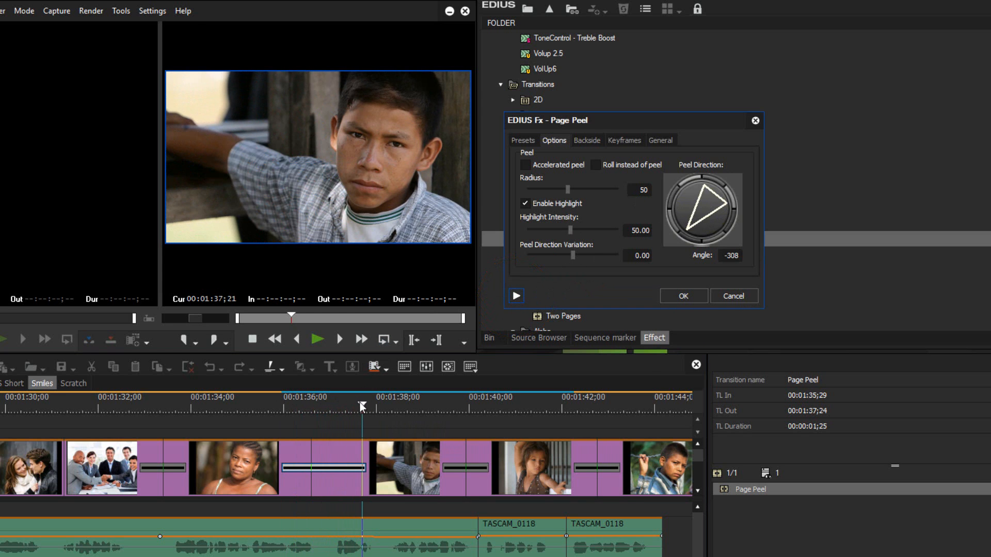
drag(362, 407, 317, 413)
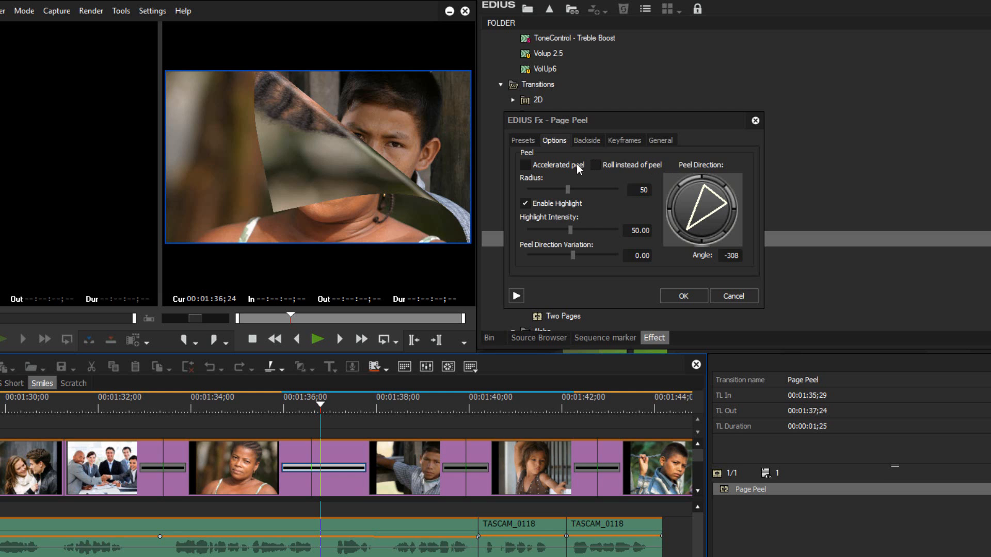
- Try a Page Peel radius of 34, highlight intensity 42.02, direction variation -18.53 and angle -309, and discard the changes
drag(568, 188, 552, 191)
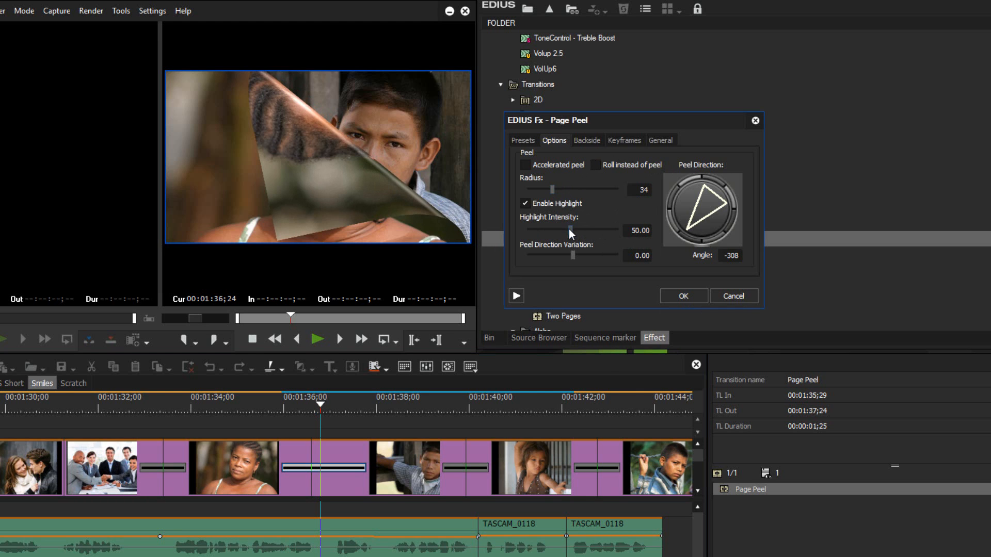
mouse_move(570, 230)
mouse_down()
mouse_move(632, 228)
mouse_move(549, 227)
mouse_move(575, 232)
mouse_move(555, 231)
mouse_move(559, 252)
mouse_move(587, 252)
mouse_move(571, 250)
mouse_up()
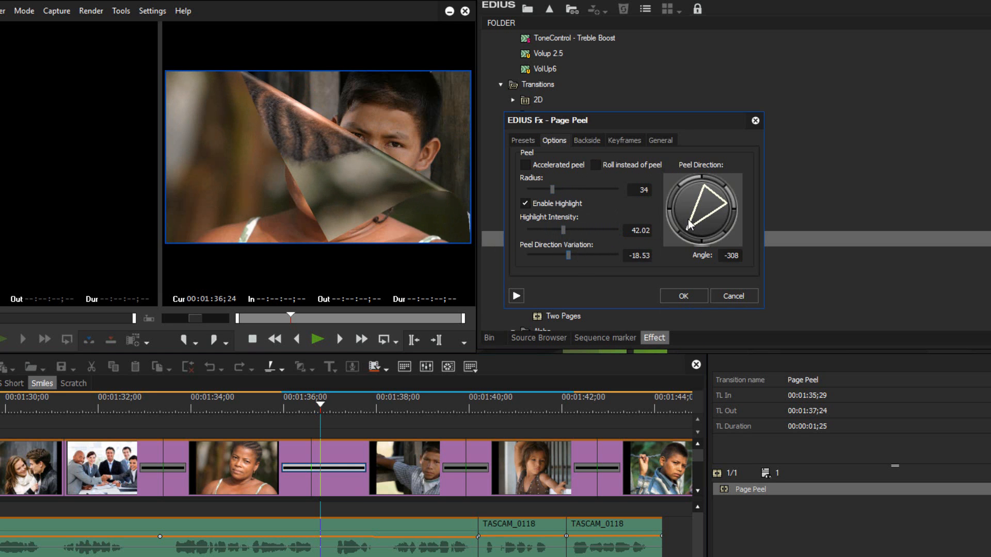
drag(690, 227, 725, 204)
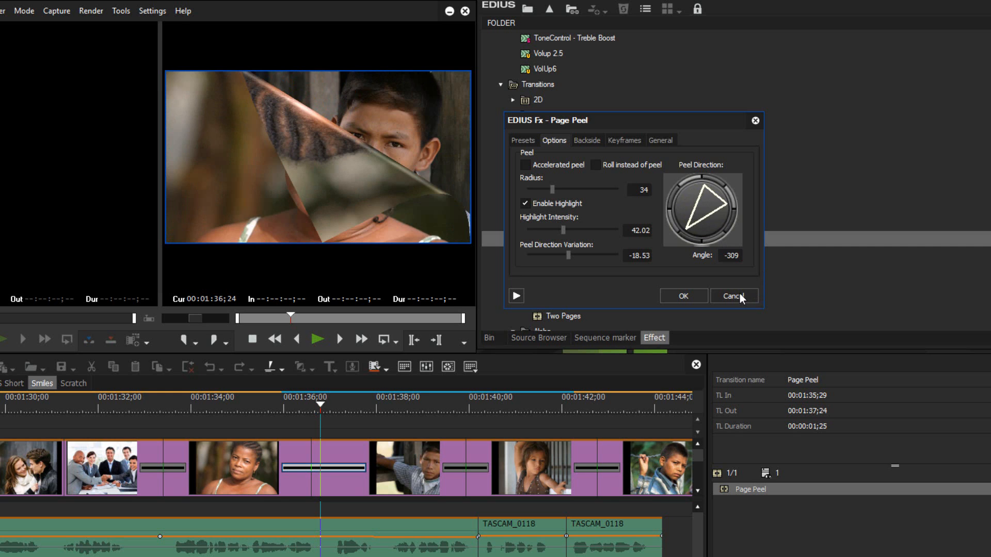
click(739, 293)
- Replace the Page Peel transition with Alpha Custom Map from the Alpha transitions and play it back
scroll(713, 240, down, 2)
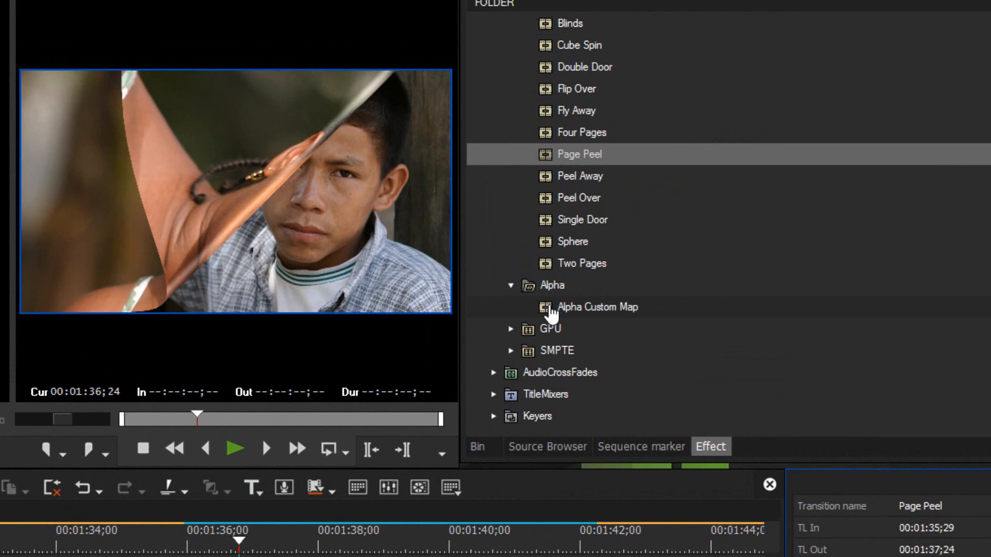
drag(548, 309, 184, 550)
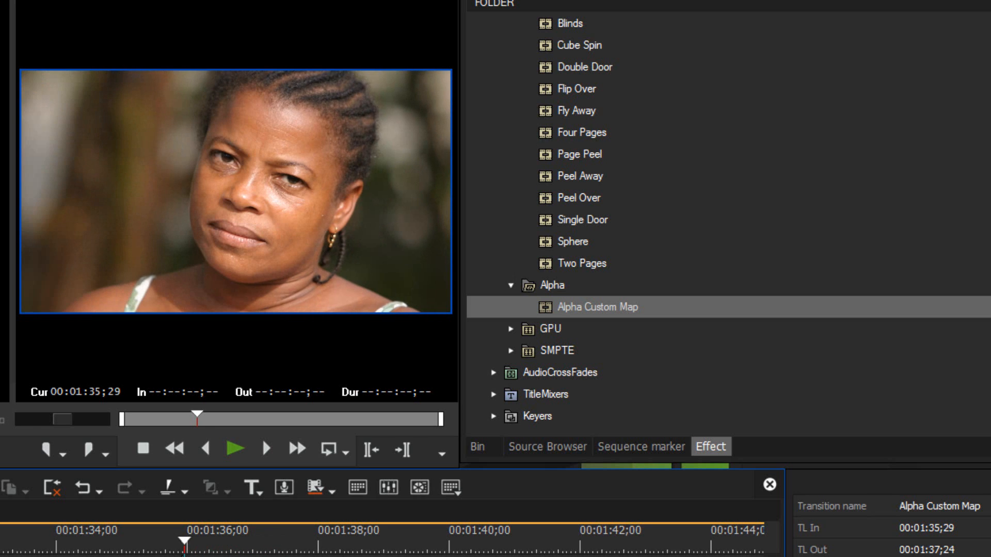
click(236, 449)
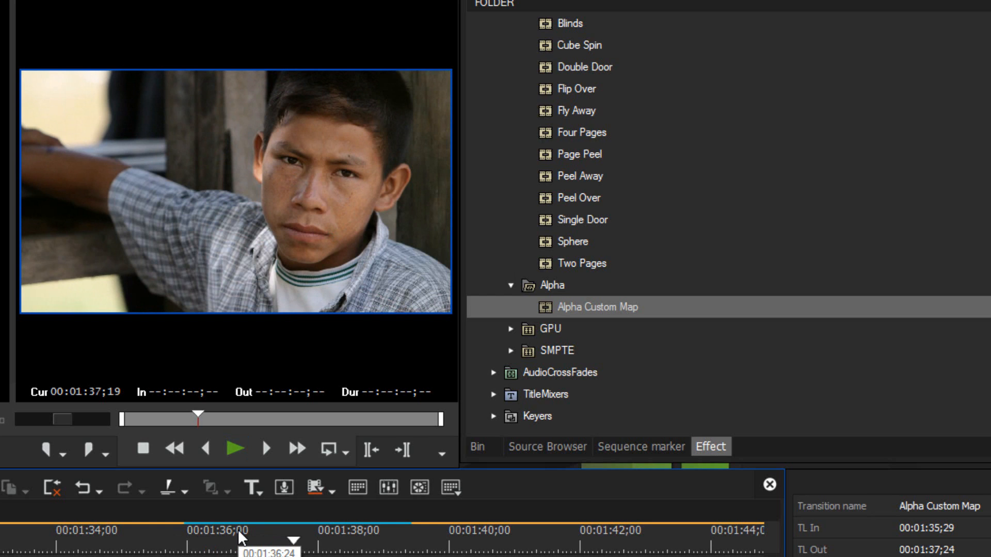
- Replace the Alpha Custom Map transition with Accordion from the GPU transitions and play it back
click(526, 333)
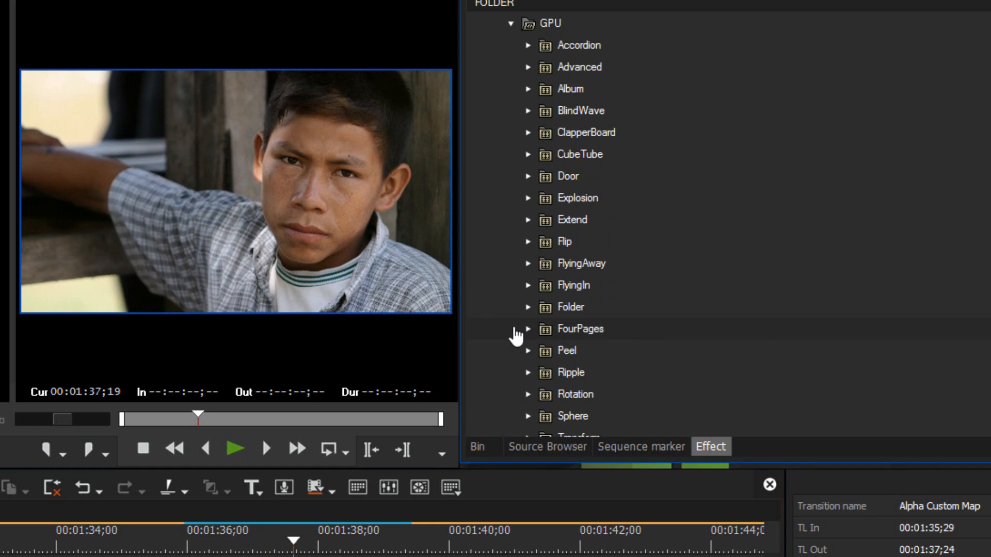
click(550, 51)
drag(550, 51, 210, 555)
key(space)
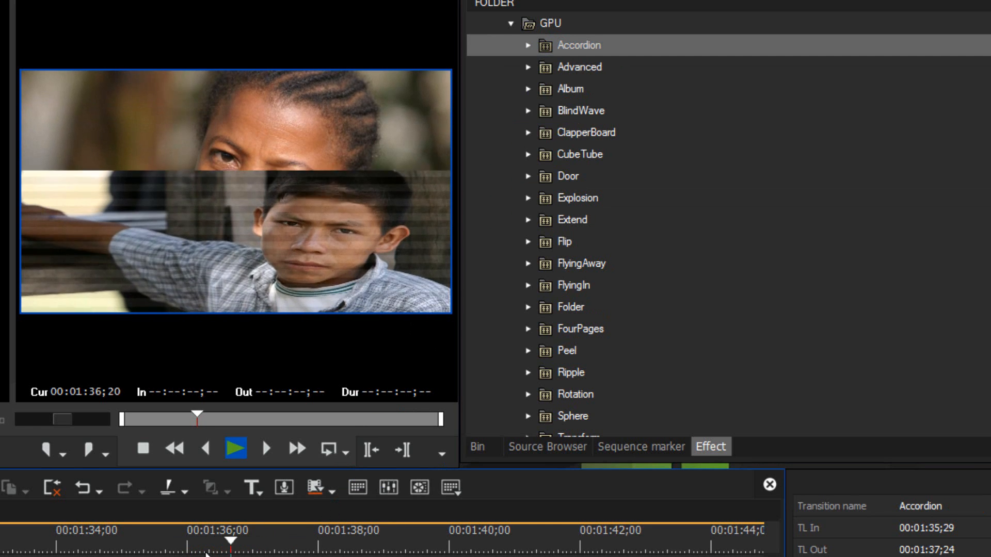
- Replace the Accordion transition with Blind from the GPU BlindWave transitions and play it back
double_click(548, 92)
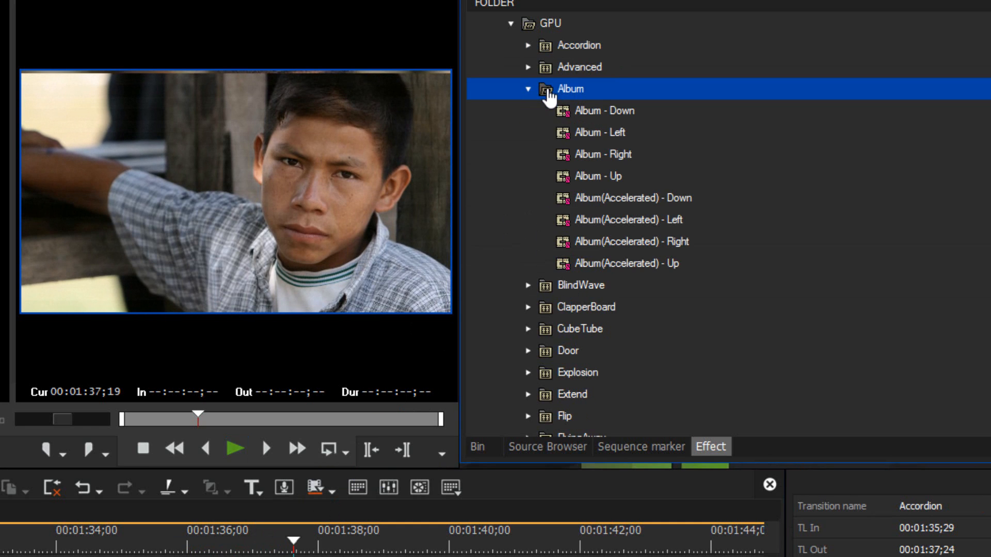
click(546, 287)
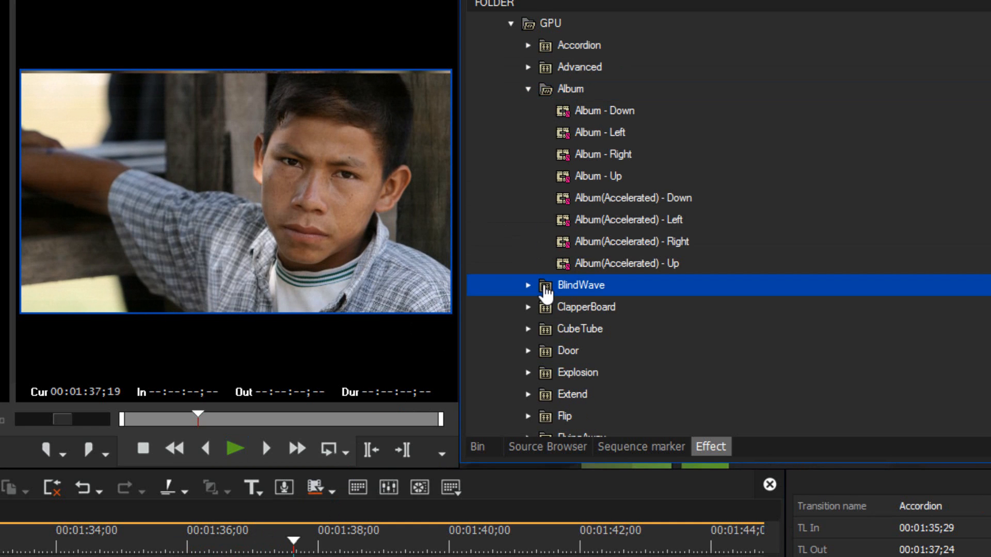
double_click(546, 289)
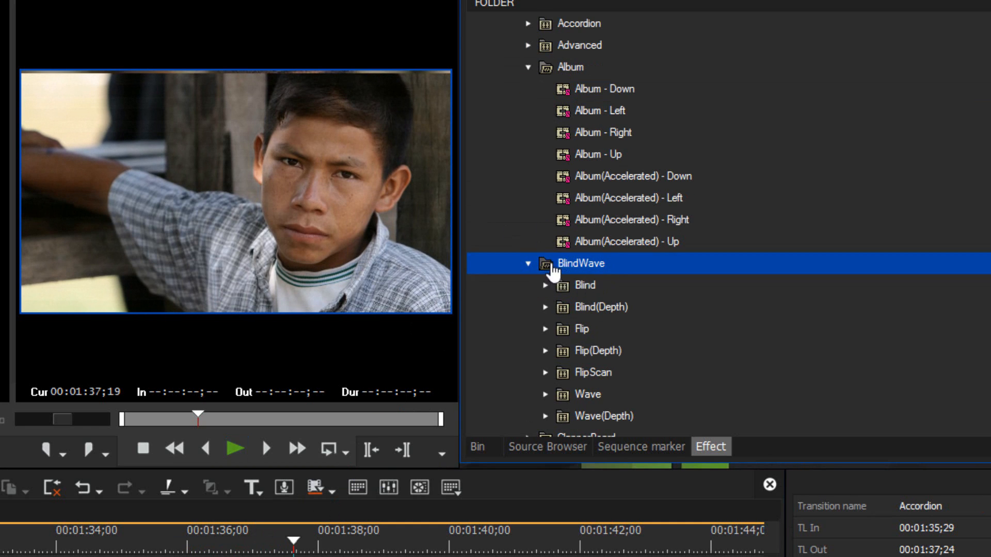
click(565, 290)
drag(564, 290, 183, 540)
key(space)
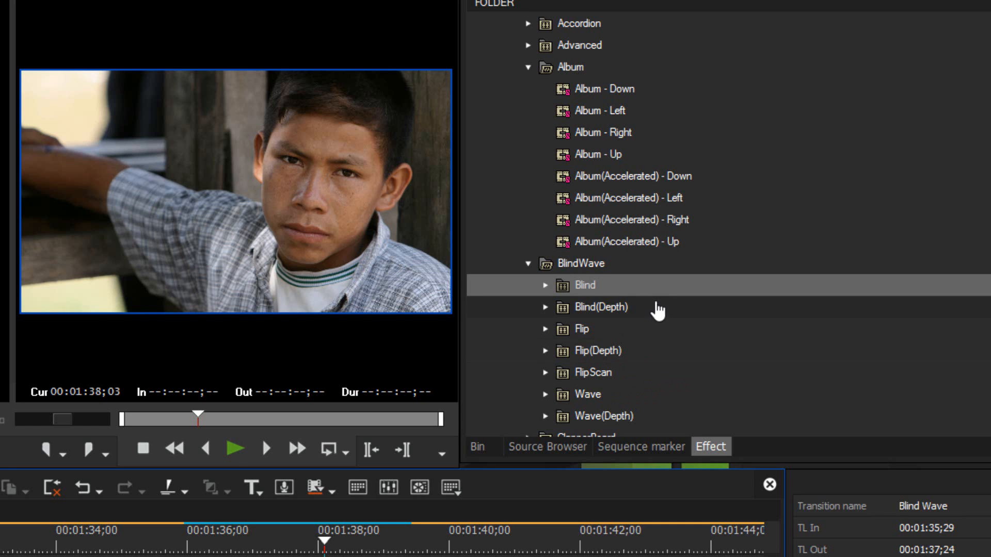
- Replace the Blind transition with EnhancedWipe from the SMPTE transitions
click(528, 67)
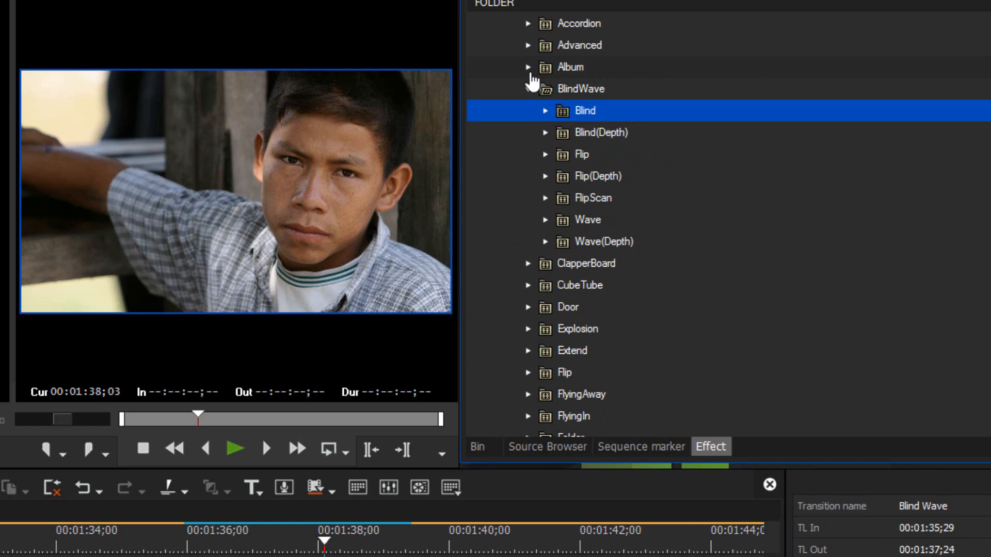
scroll(516, 299, down, 5)
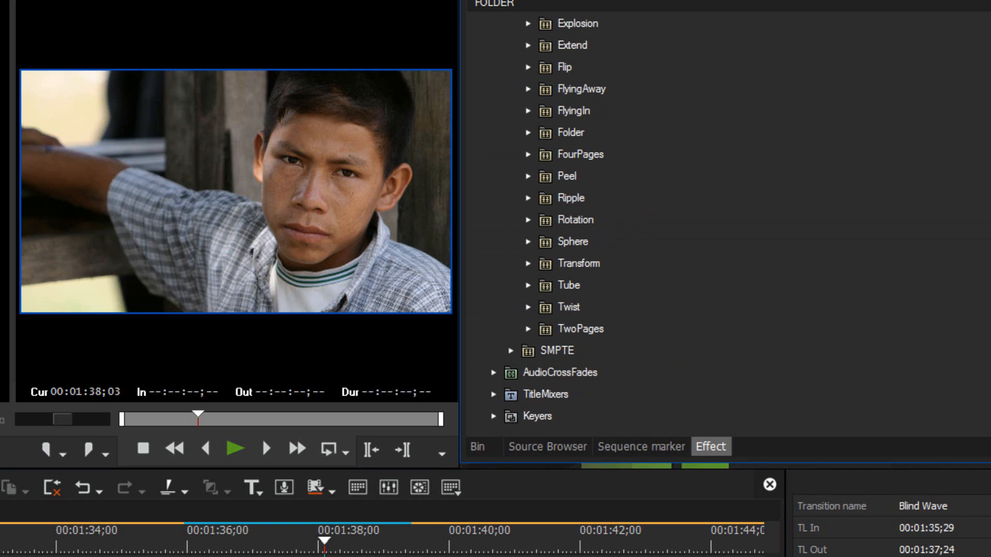
click(526, 354)
click(510, 351)
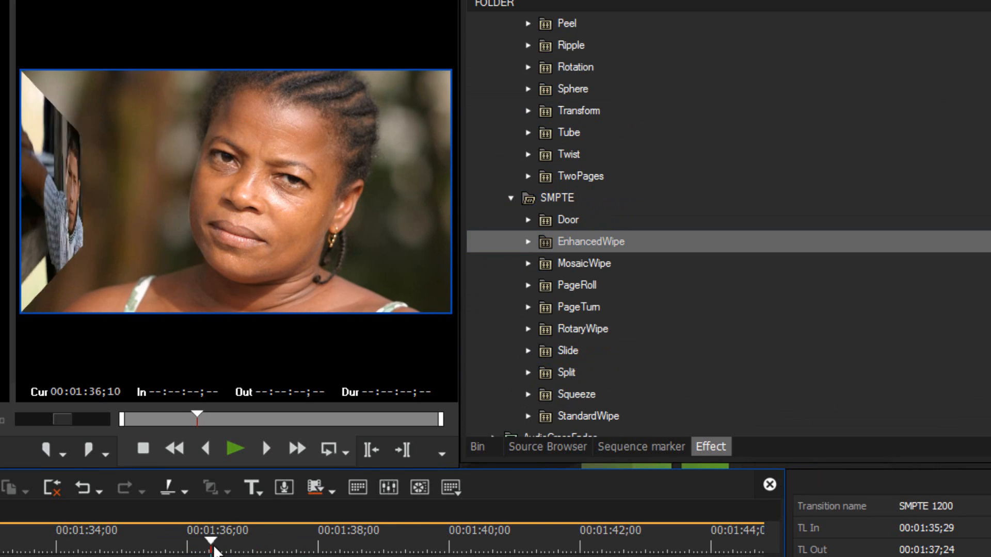
click(550, 246)
drag(550, 245, 195, 548)
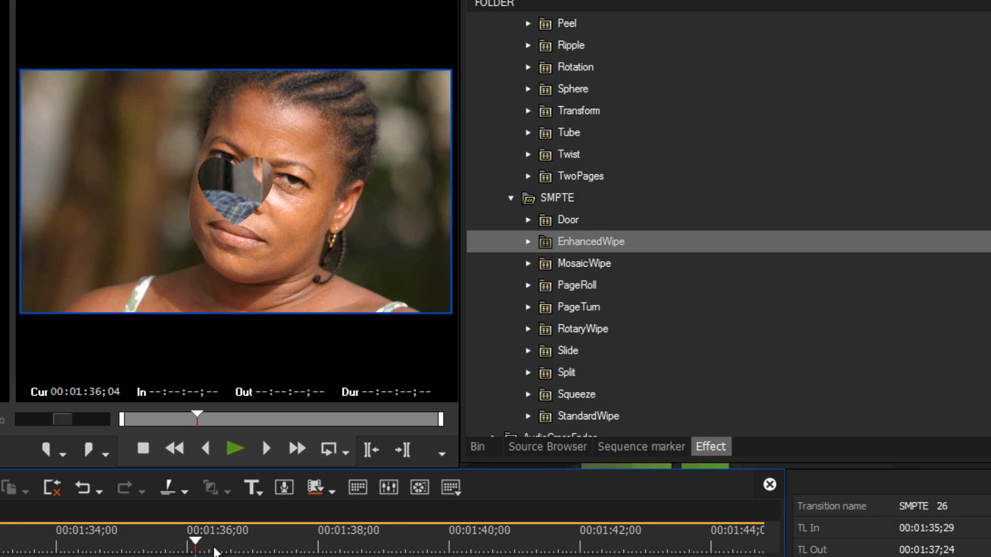
- Collapse the HitFilm effect folders Generate, Gradients & Fills, Lights & Flares, Particles & Simulation, Color Correction and Blurs
scroll(727, 170, up, 10)
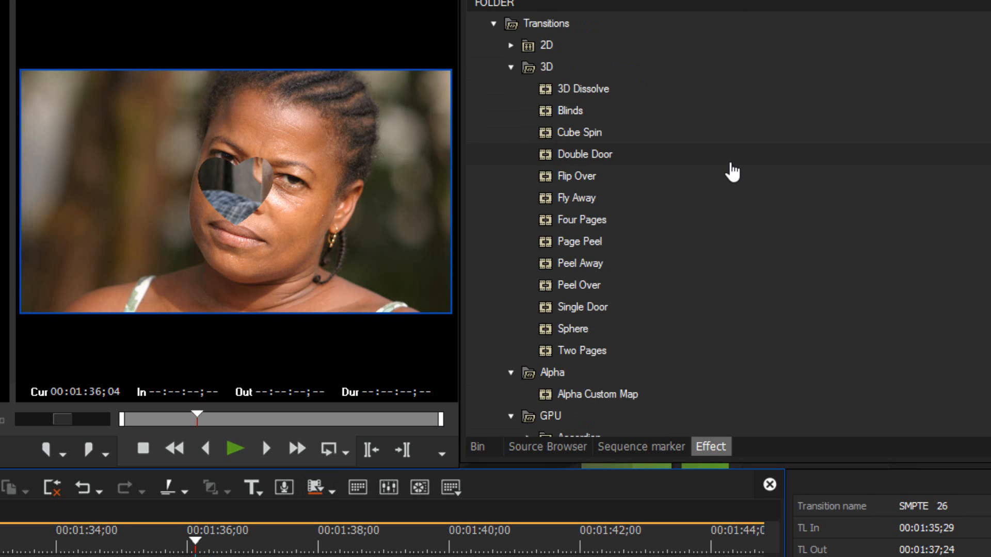
scroll(733, 172, up, 15)
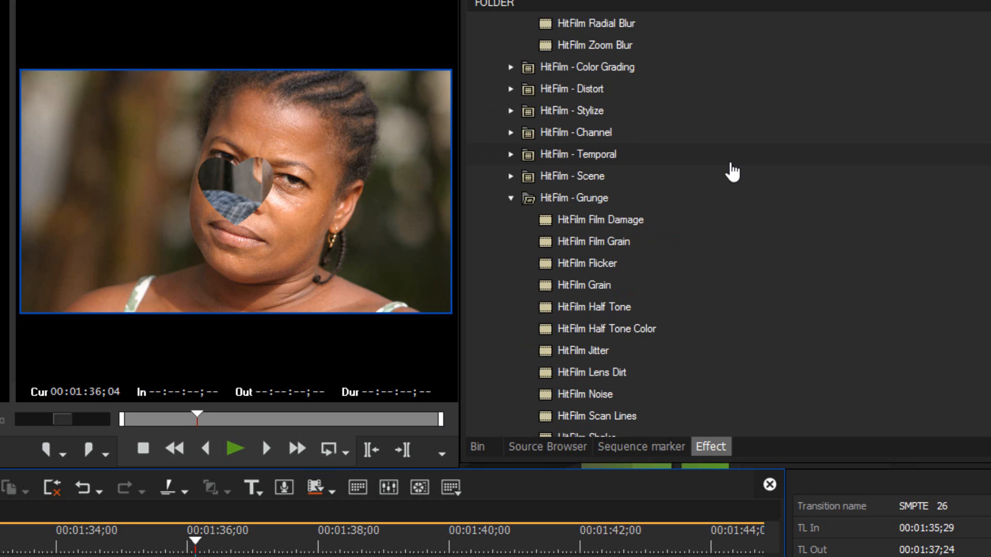
scroll(733, 172, up, 5)
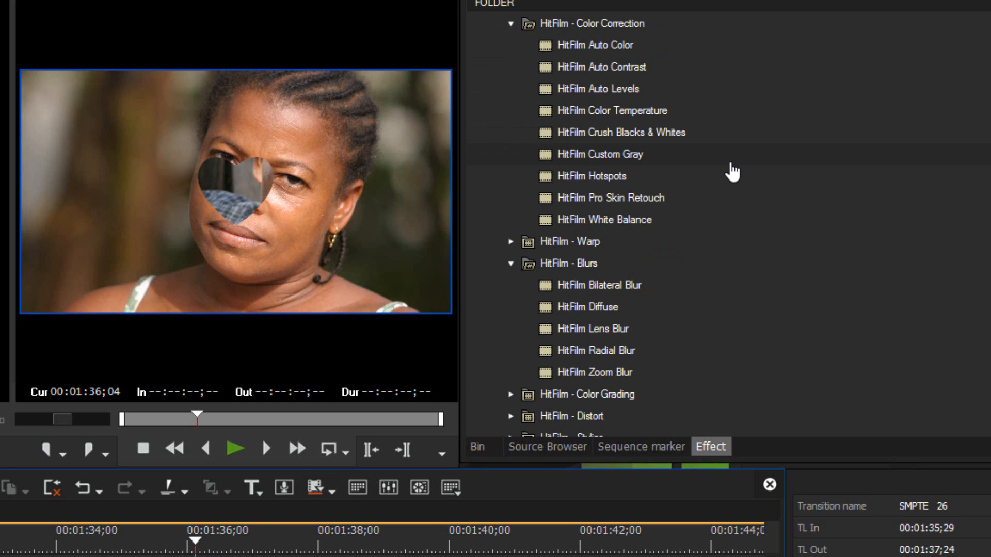
scroll(730, 171, up, 1)
scroll(882, 206, up, 4)
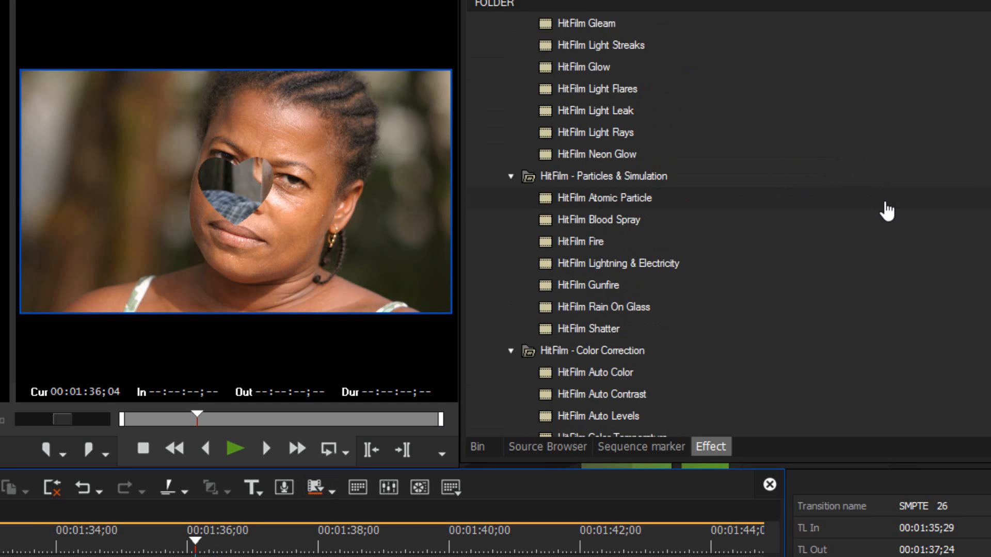
scroll(887, 210, up, 5)
scroll(887, 210, up, 9)
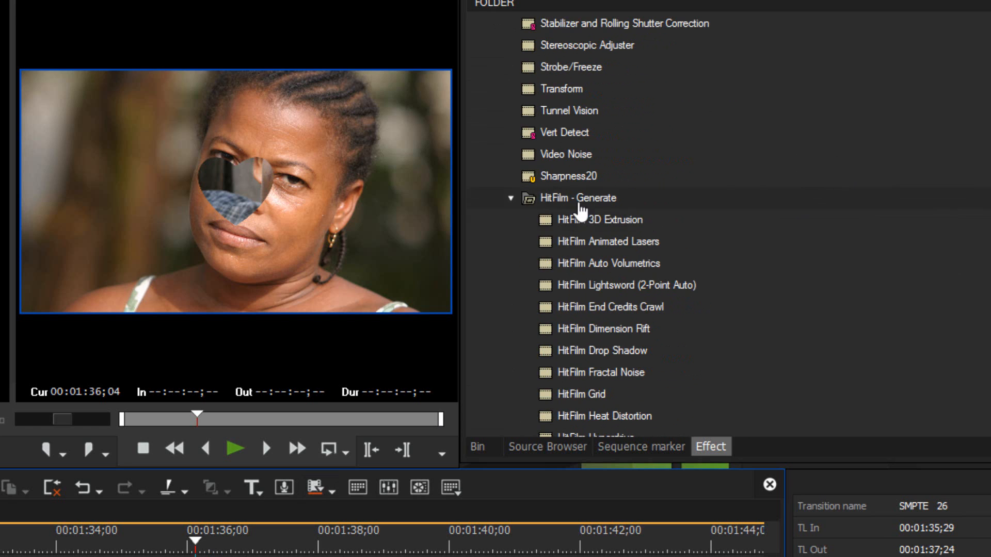
click(511, 198)
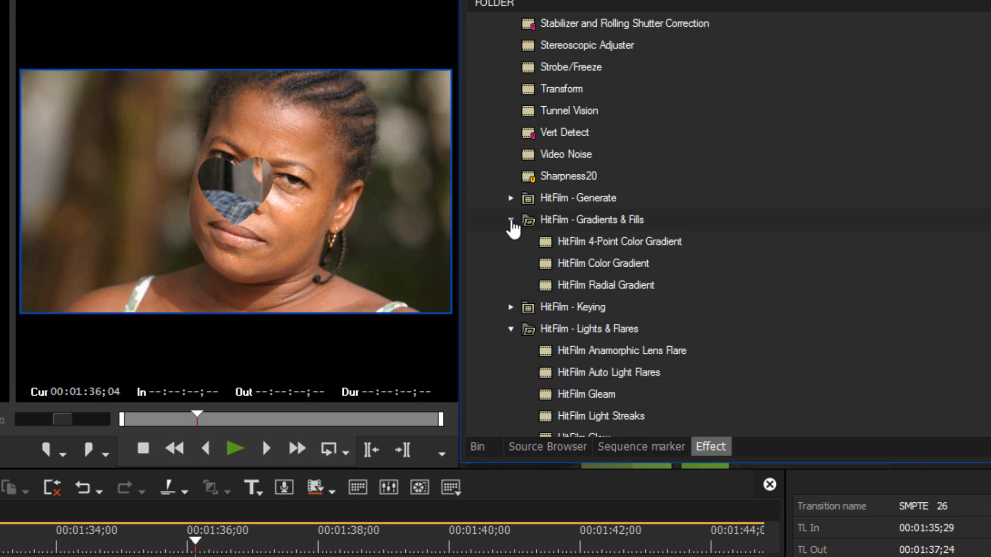
click(511, 221)
click(511, 264)
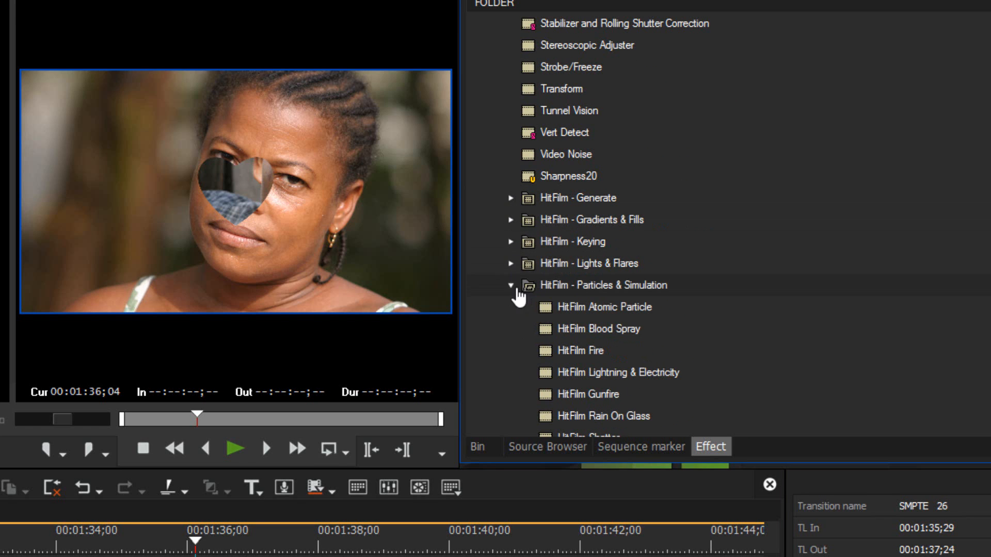
click(511, 286)
click(511, 307)
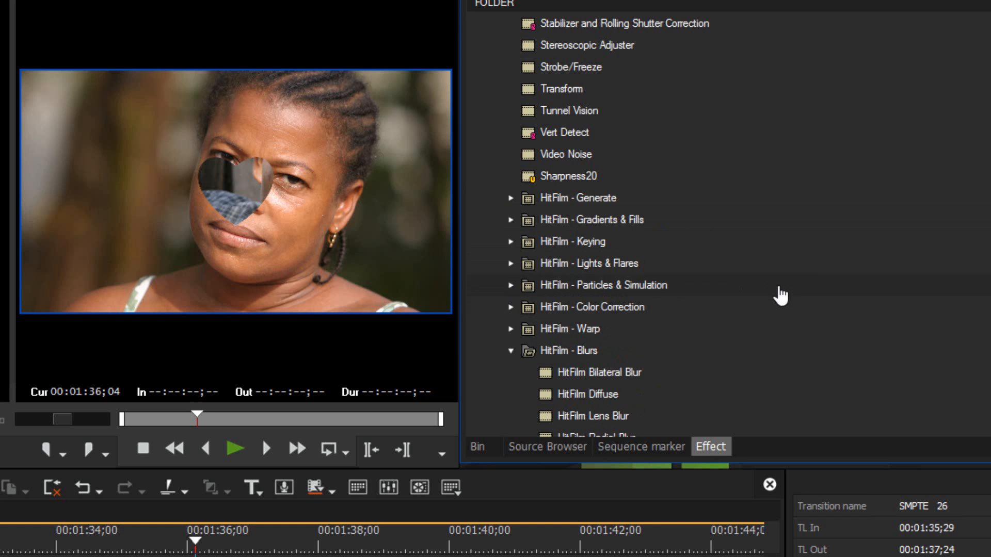
click(511, 351)
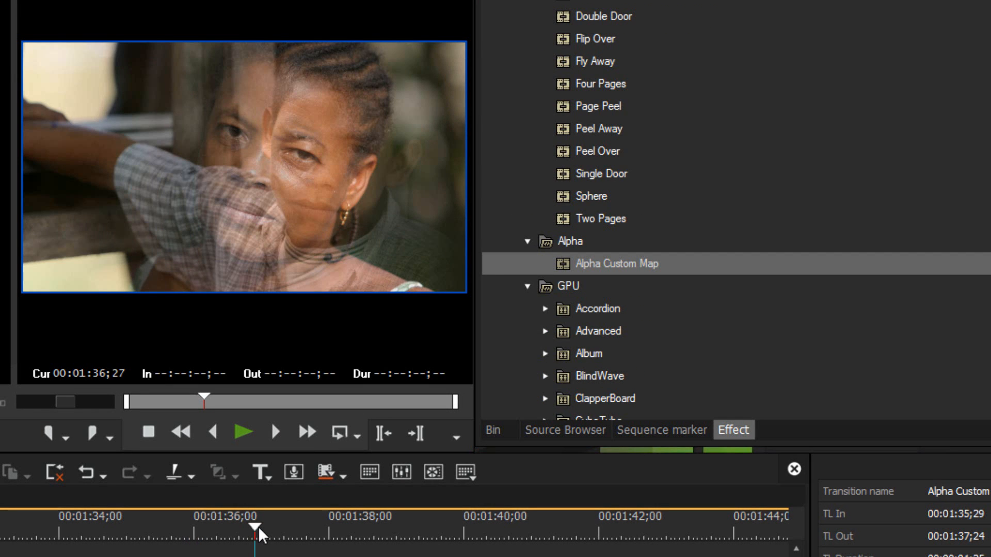
- Scrub through the Alpha Custom Map transition and replace it with Page Peel from the 3D transitions
drag(258, 526, 256, 529)
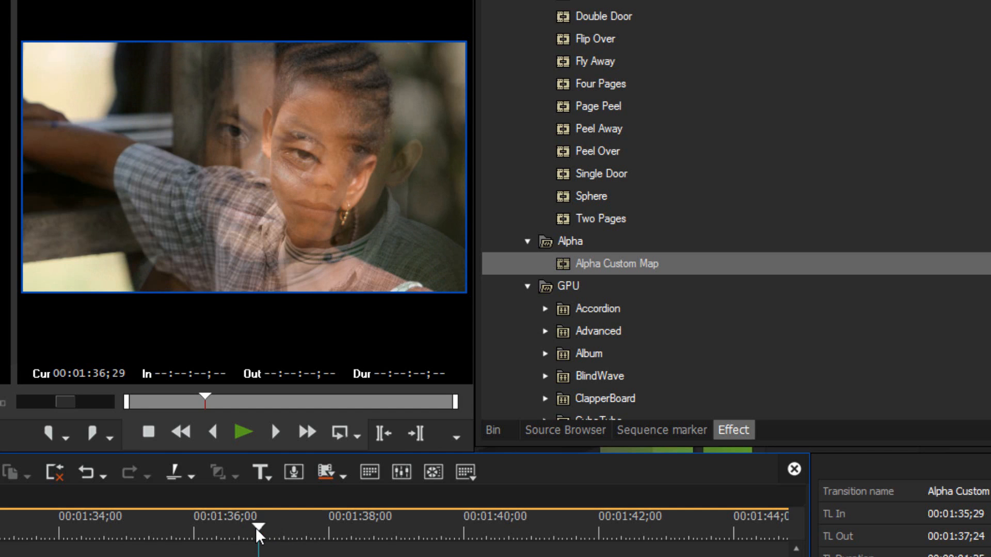
scroll(773, 213, up, 4)
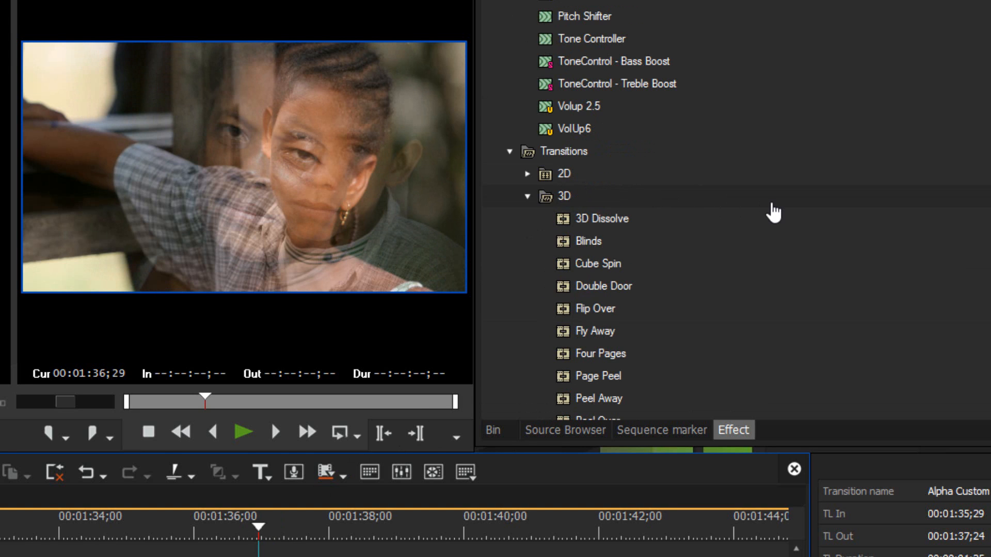
scroll(774, 212, down, 1)
scroll(774, 214, down, 3)
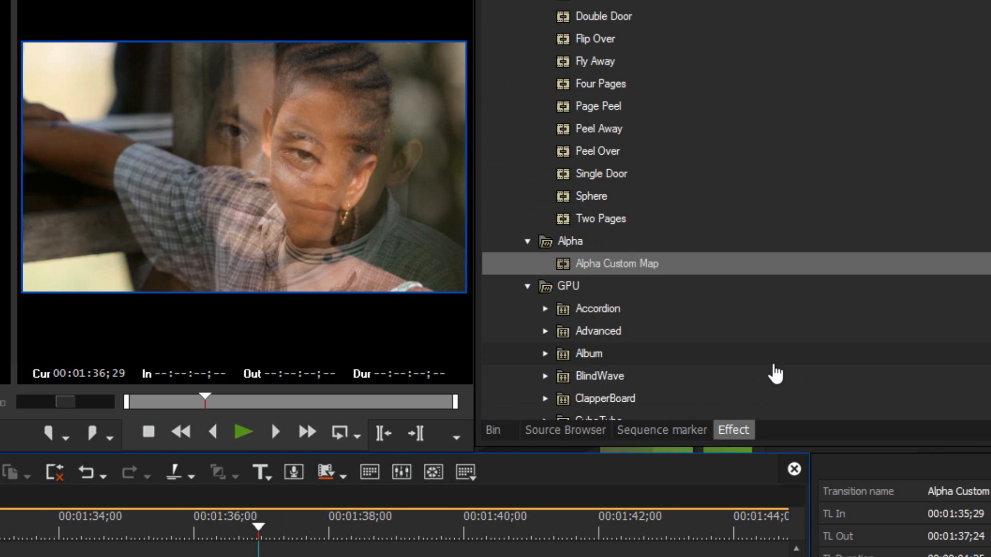
scroll(776, 369, down, 1)
scroll(777, 367, up, 3)
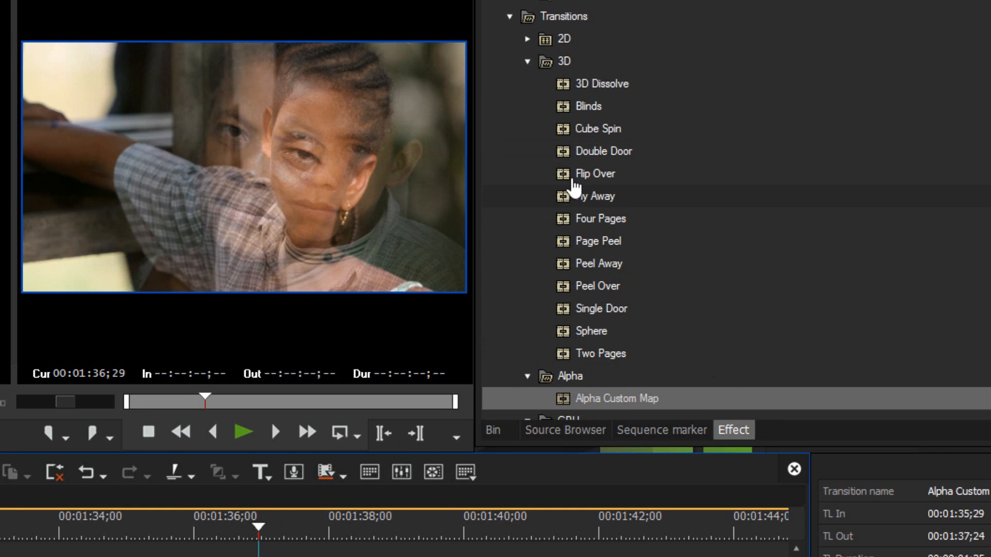
drag(566, 247, 232, 545)
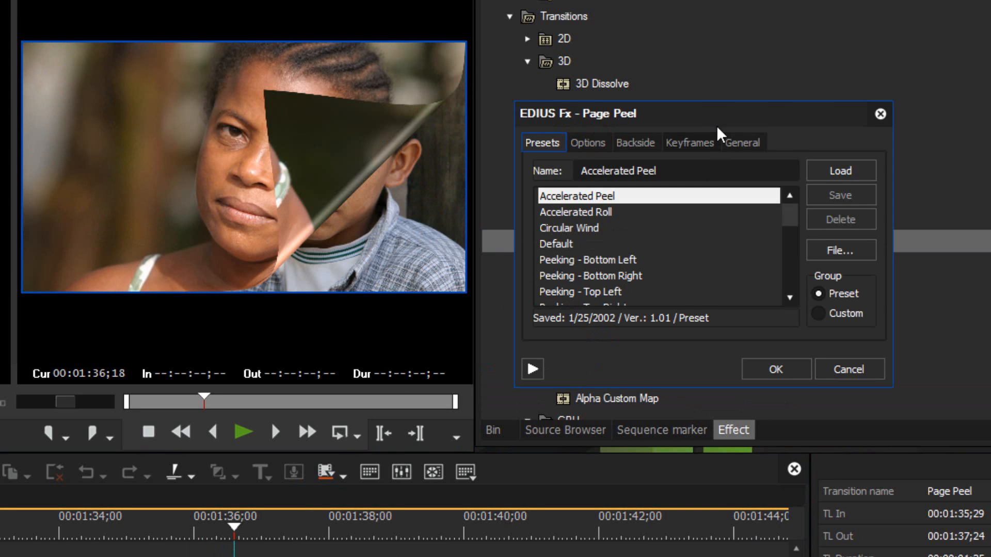
- Set the Page Peel radius to 30, highlight intensity to 38.13 and peel direction angle to -298, and apply the settings
click(598, 146)
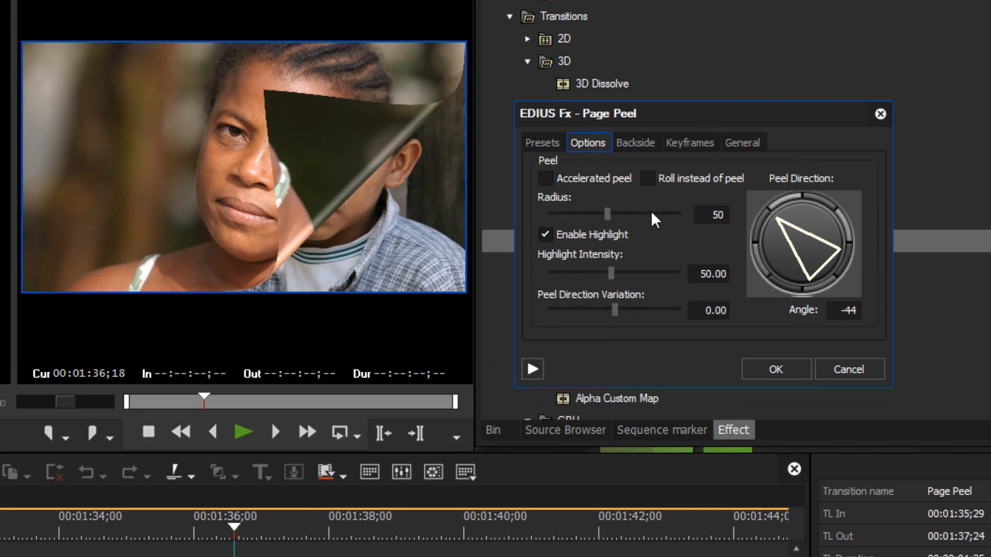
drag(609, 212, 593, 215)
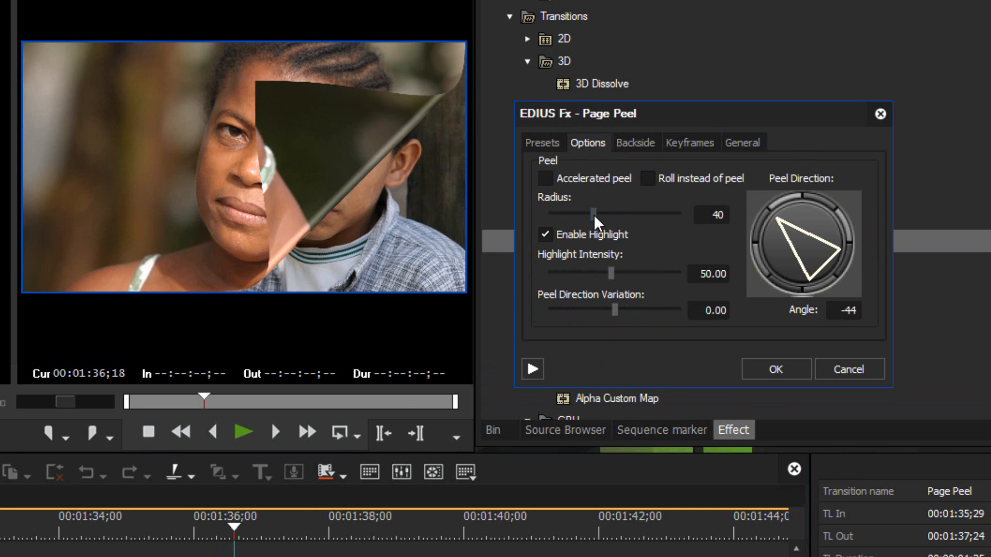
drag(780, 224, 790, 267)
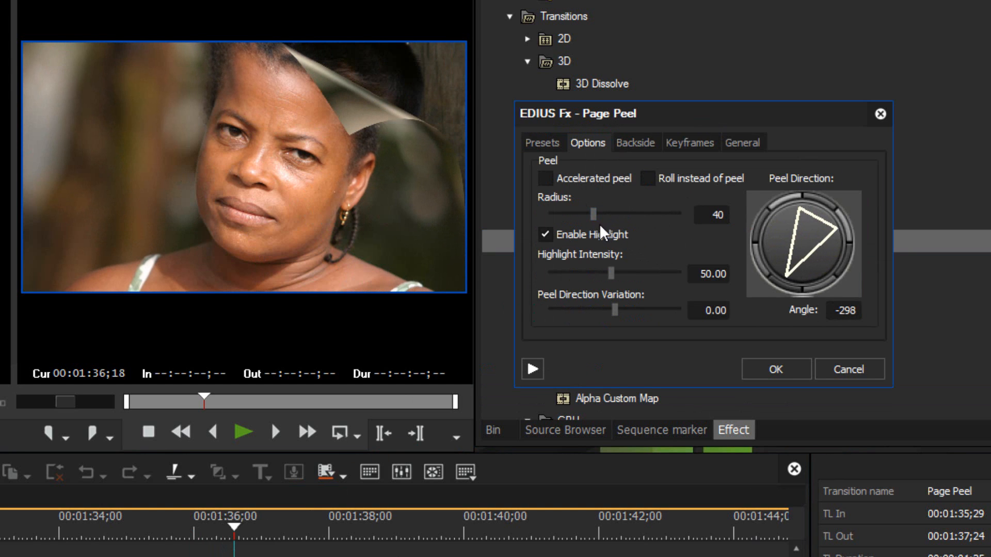
drag(590, 213, 578, 215)
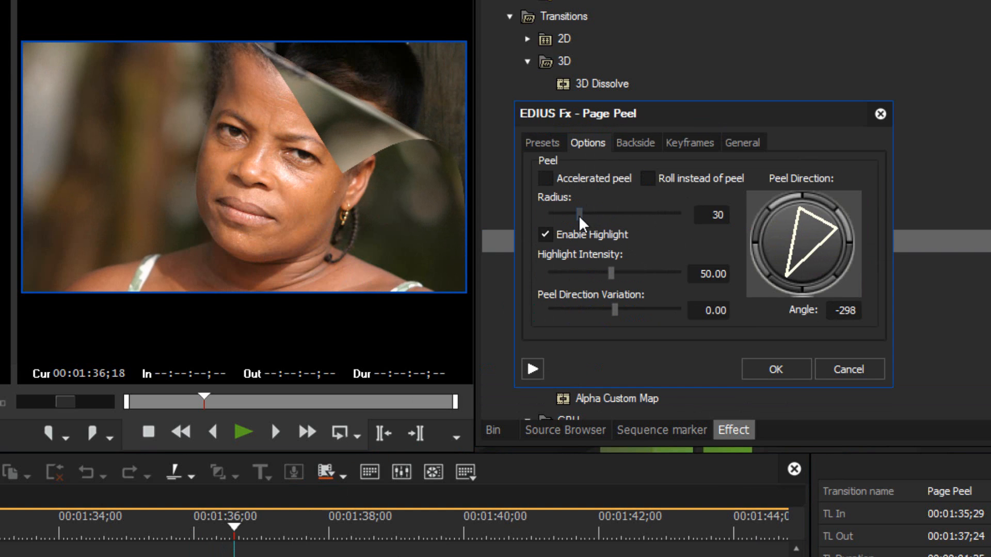
drag(607, 271, 596, 271)
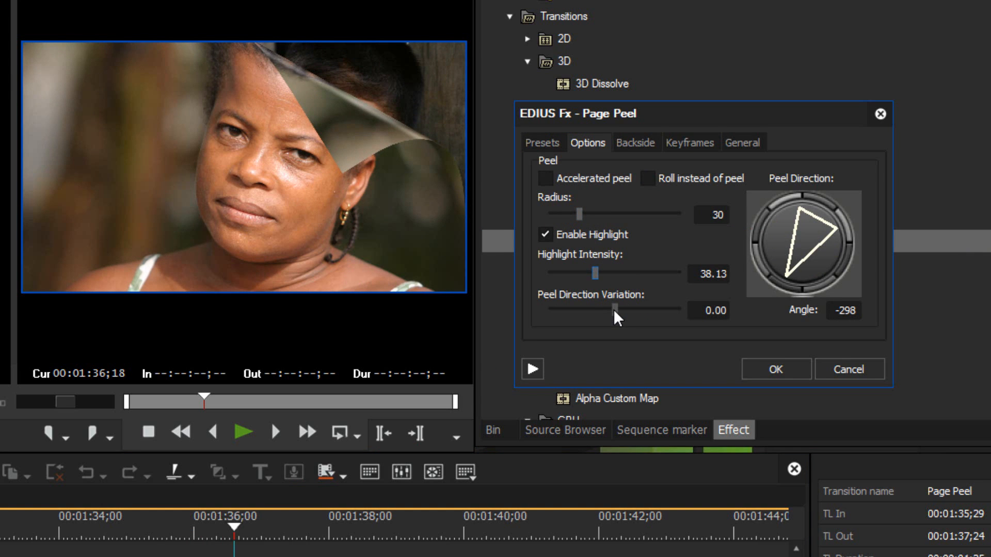
mouse_move(614, 308)
mouse_down()
mouse_move(602, 309)
mouse_move(614, 306)
mouse_up()
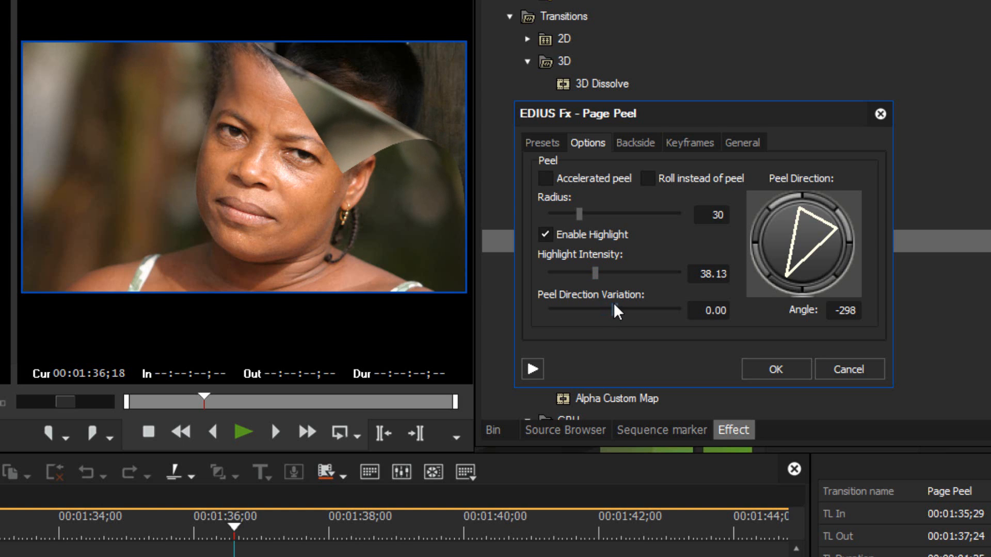
click(773, 369)
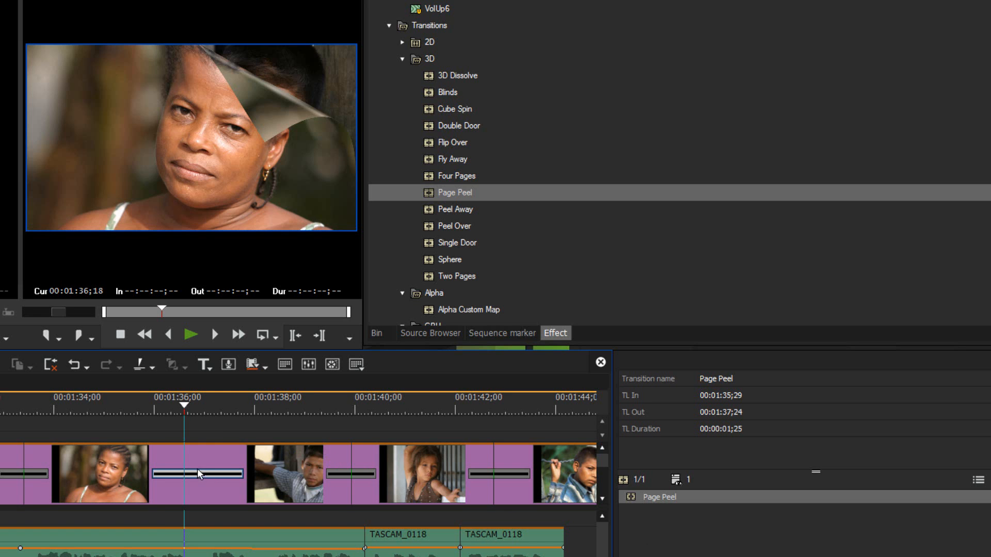
- Scrub through the customized Page Peel transition and move the playhead to the last transition at 00:01:42;23
key(j)
drag(164, 404, 194, 461)
drag(184, 406, 388, 425)
scroll(364, 423, down, 3)
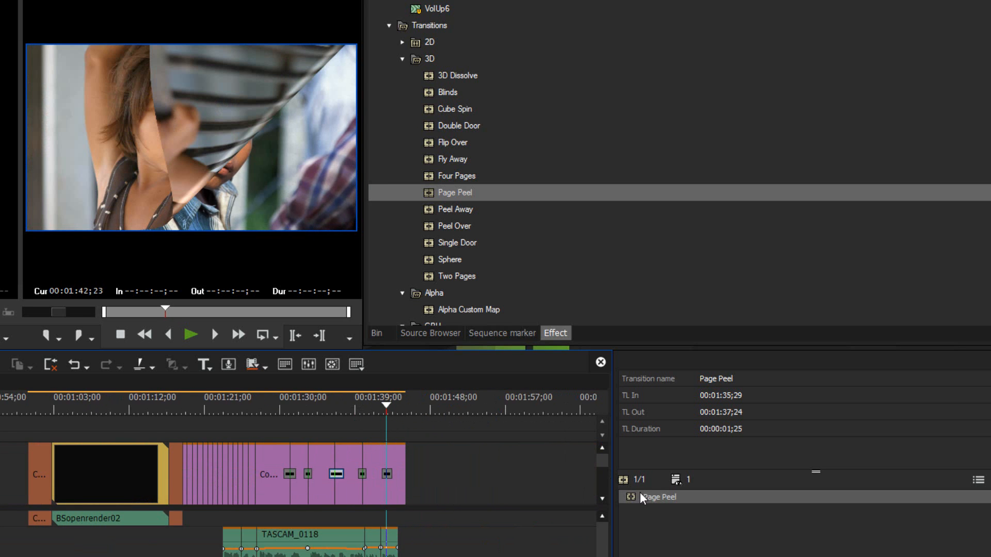
- Copy the customized Page Peel effect onto the last transition on the timeline and scrub through it
mouse_move(635, 496)
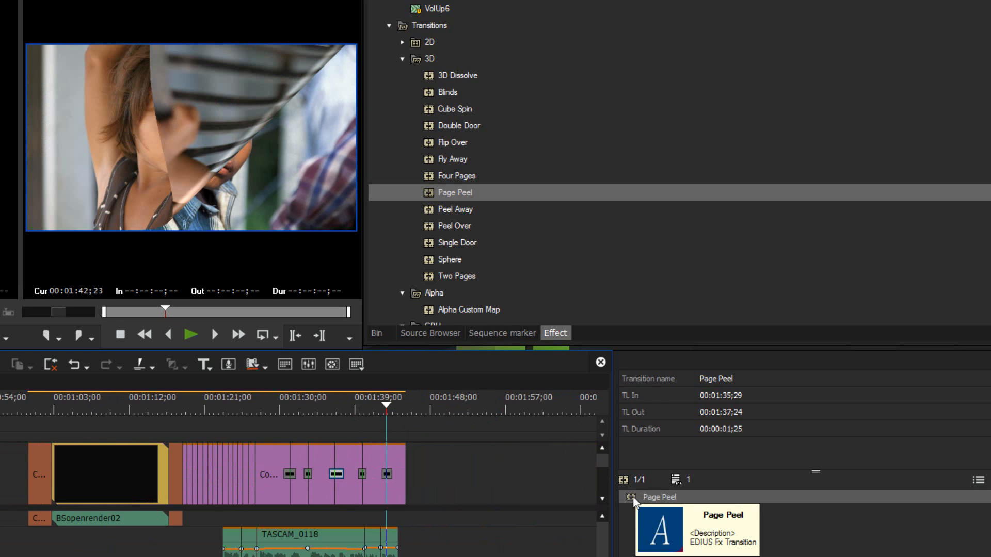
click(630, 496)
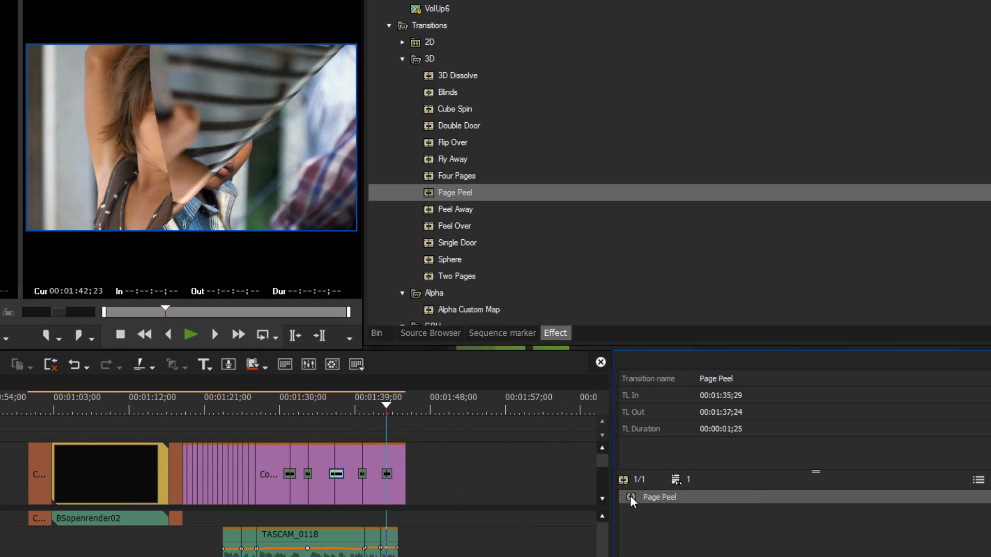
mouse_move(630, 495)
mouse_down()
mouse_move(512, 465)
mouse_move(404, 461)
mouse_move(390, 476)
mouse_up()
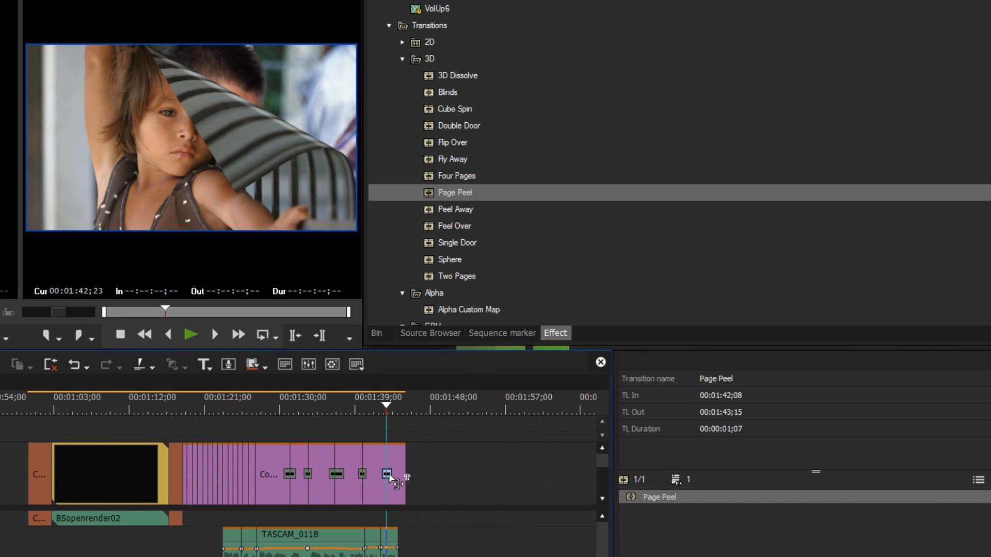
click(380, 406)
drag(380, 405, 386, 408)
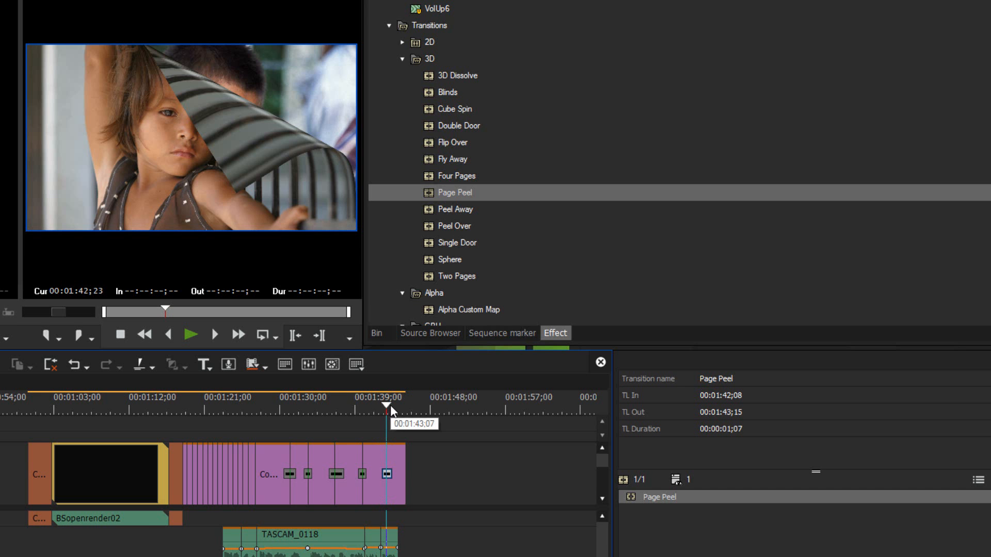
- Save the customized Page Peel as a current user preset and rename it My Pagepeel 01
right_click(656, 498)
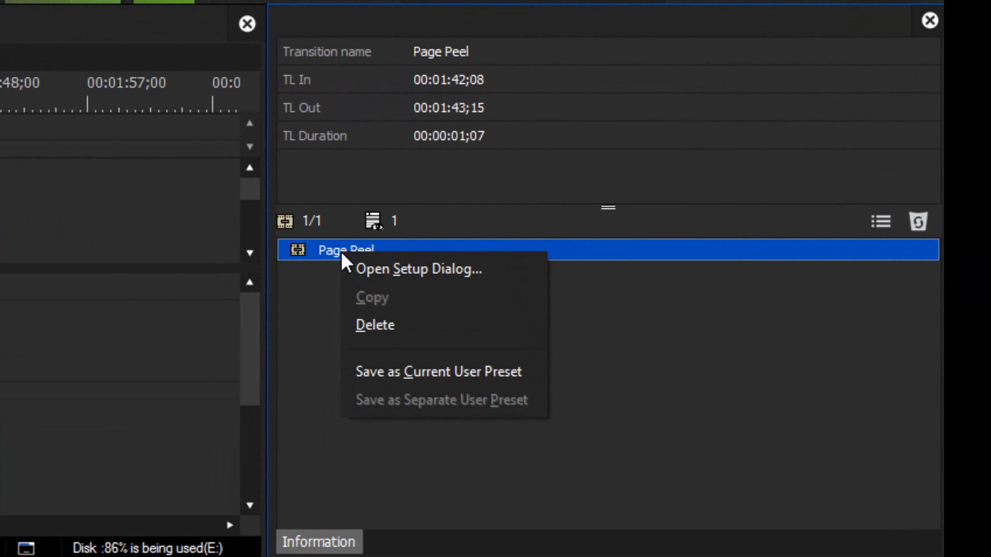
click(397, 372)
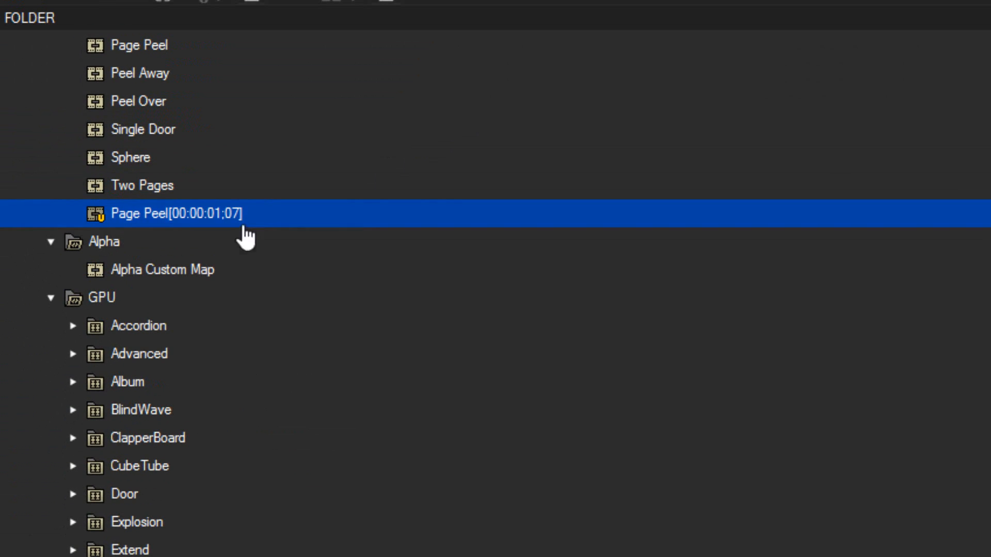
right_click(174, 214)
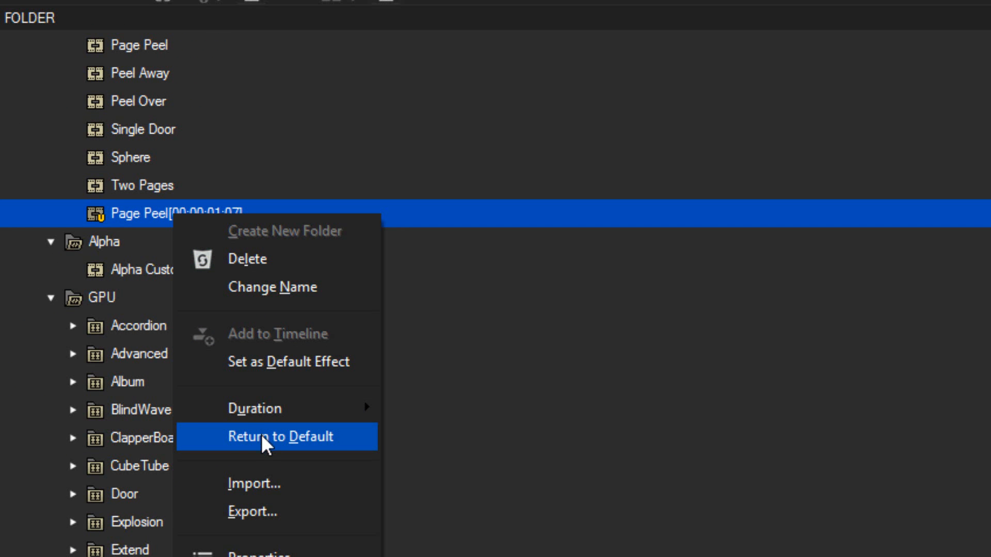
click(318, 290)
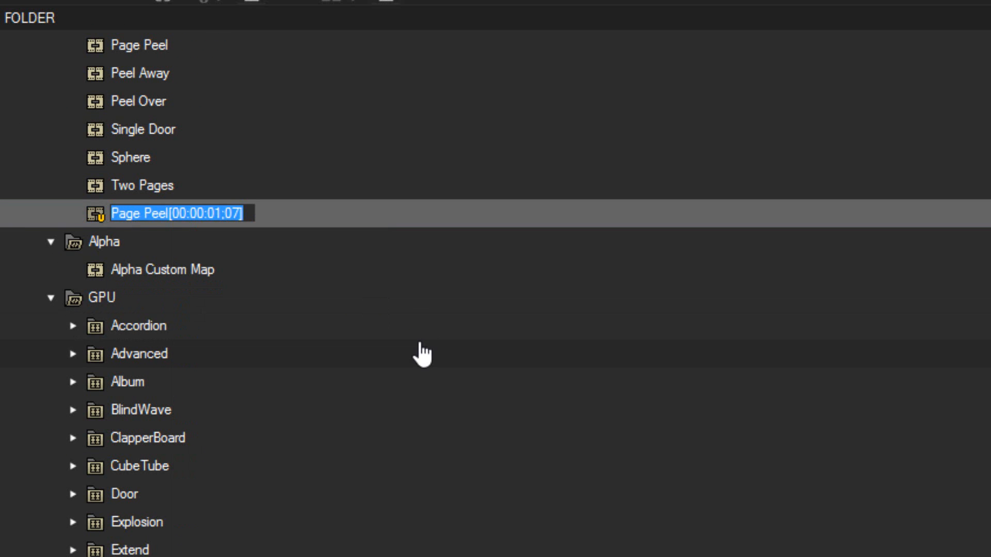
text(My P)
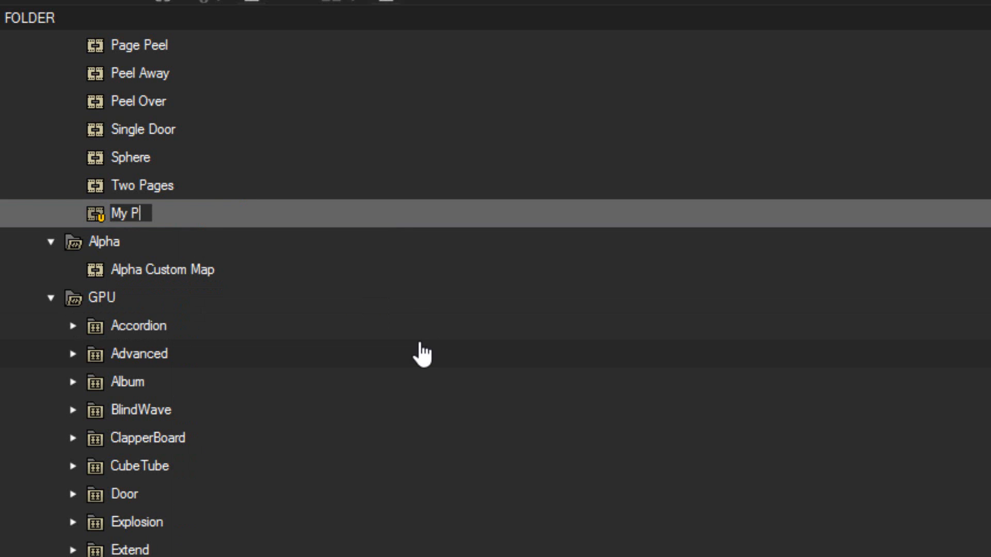
text(agepeel 0)
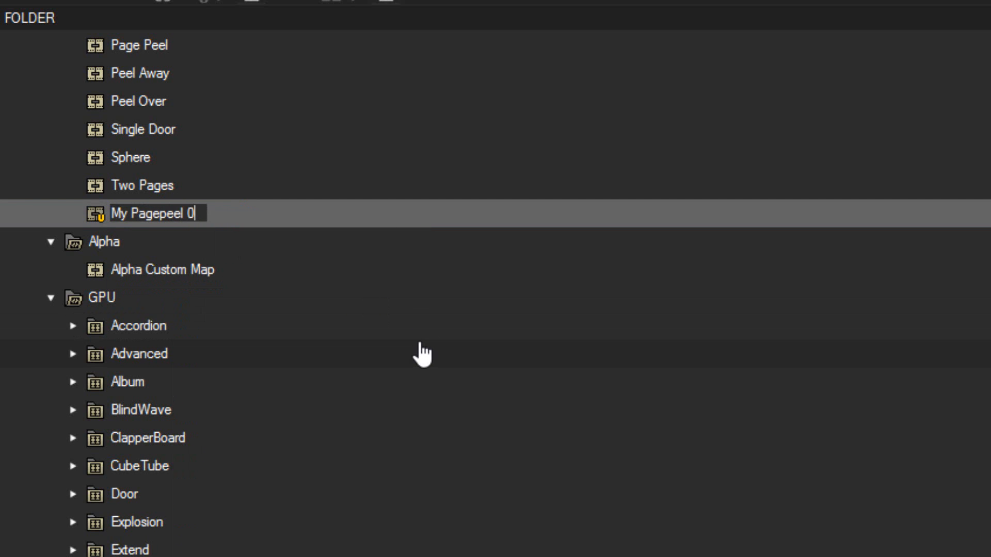
text(1)
key(Return)
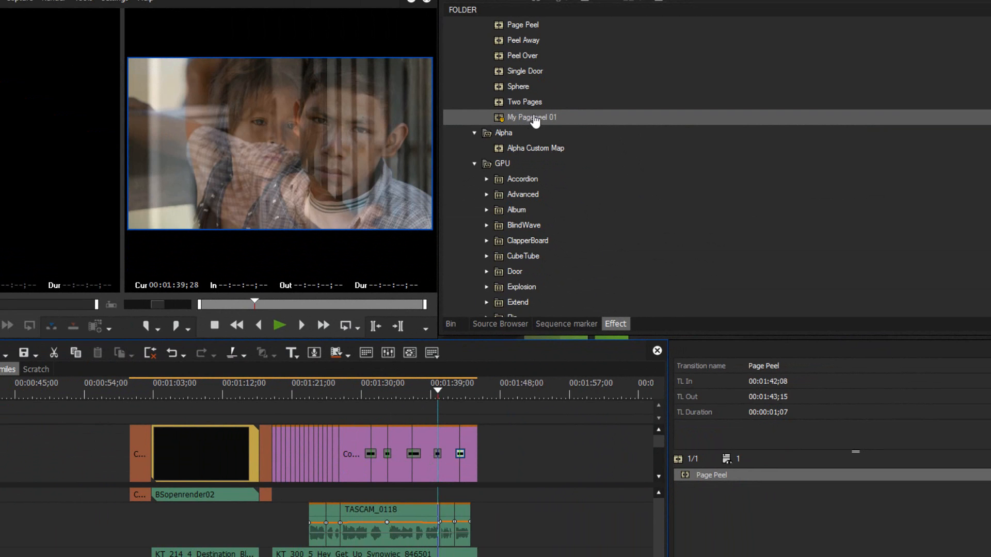
- Replace the transition at 00:01:39;28 with the My Pagepeel 01 preset and extend its duration to 00:00:01;18
mouse_move(503, 119)
mouse_down()
mouse_move(506, 195)
mouse_move(438, 454)
mouse_up()
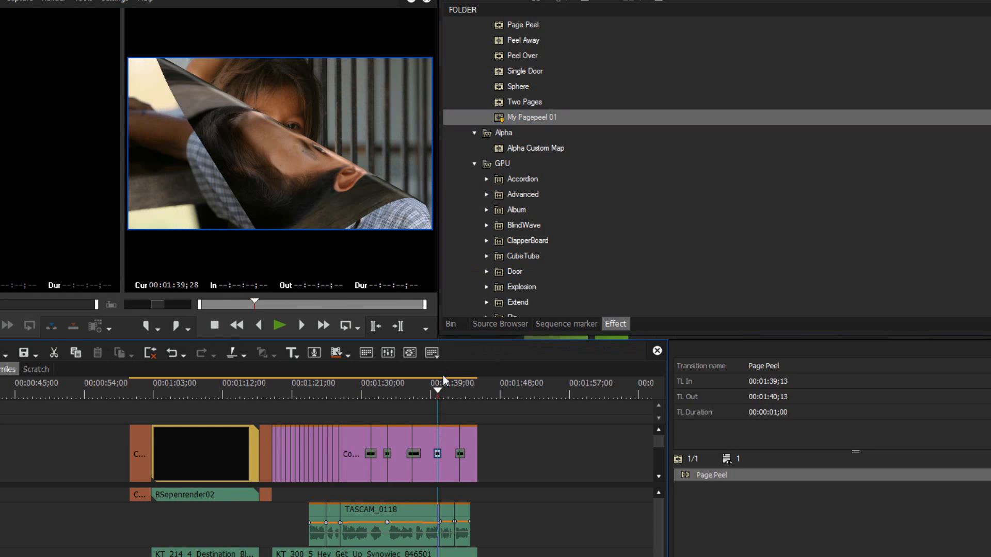
drag(437, 390, 433, 395)
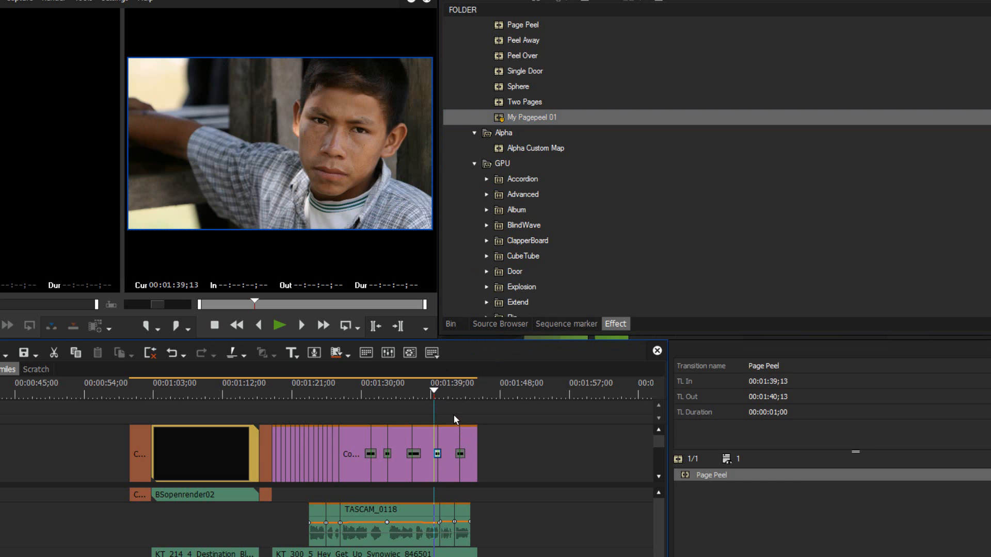
scroll(450, 412, up, 5)
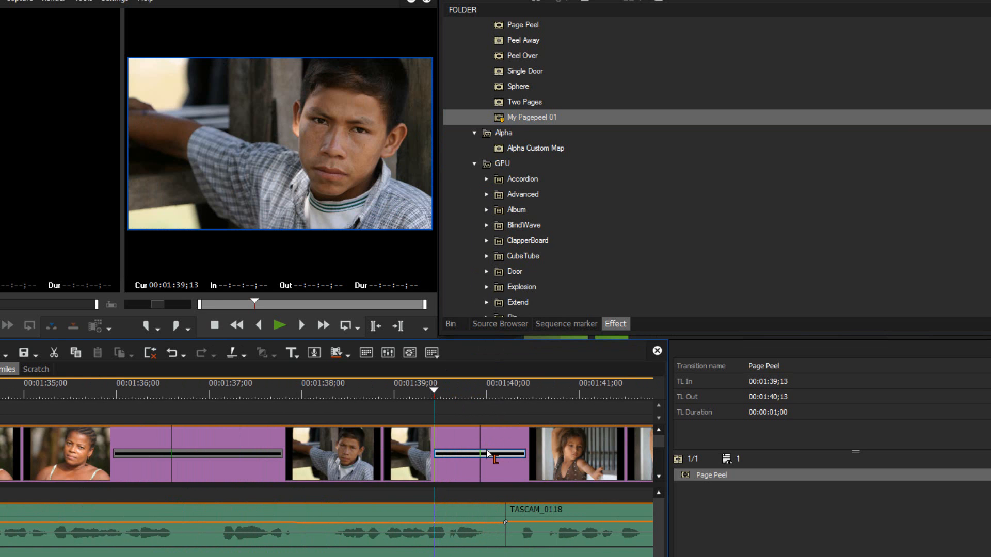
drag(520, 457, 580, 457)
drag(435, 394, 428, 419)
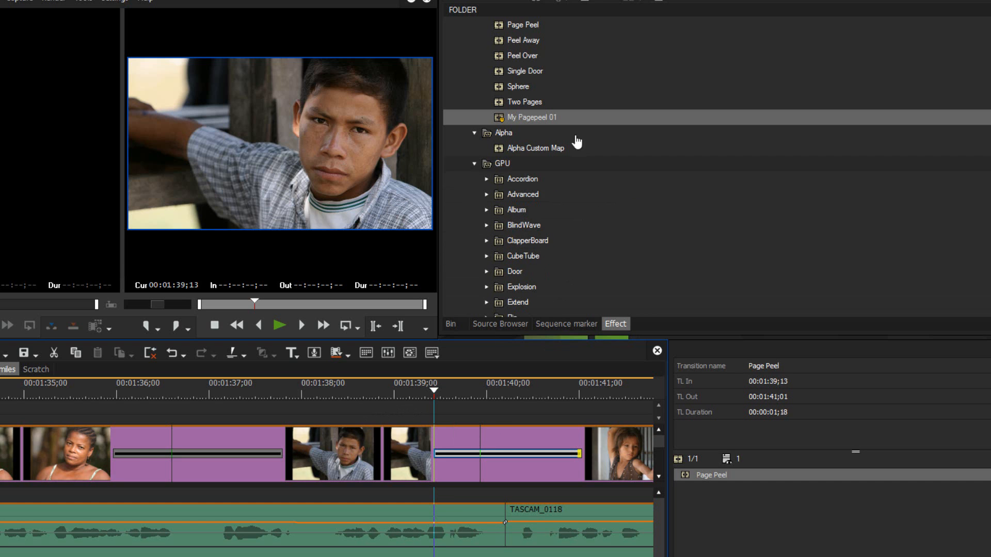
- Try to apply the Cut out/in audio crossfade to the cut before the TASCAM_0118 audio clip
scroll(635, 138, up, 4)
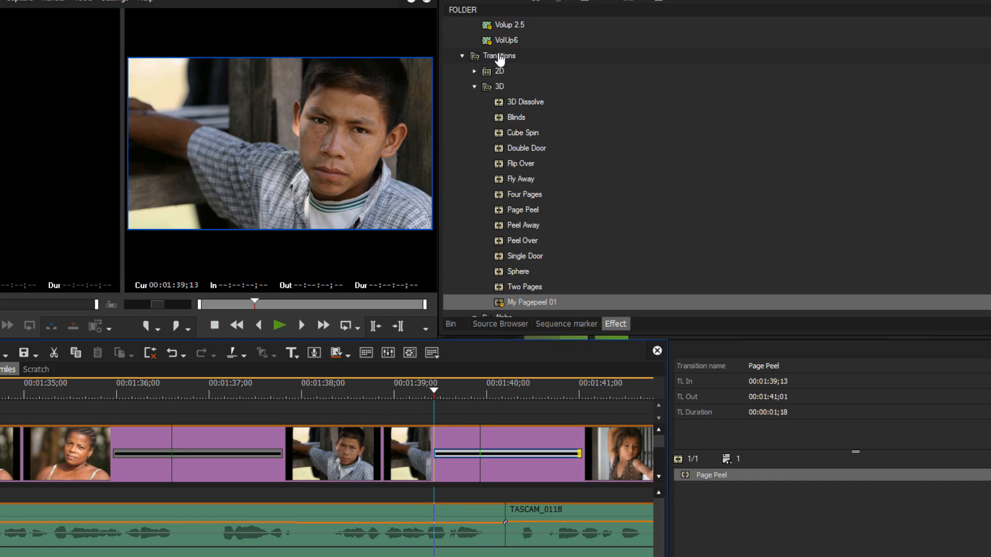
scroll(587, 106, up, 5)
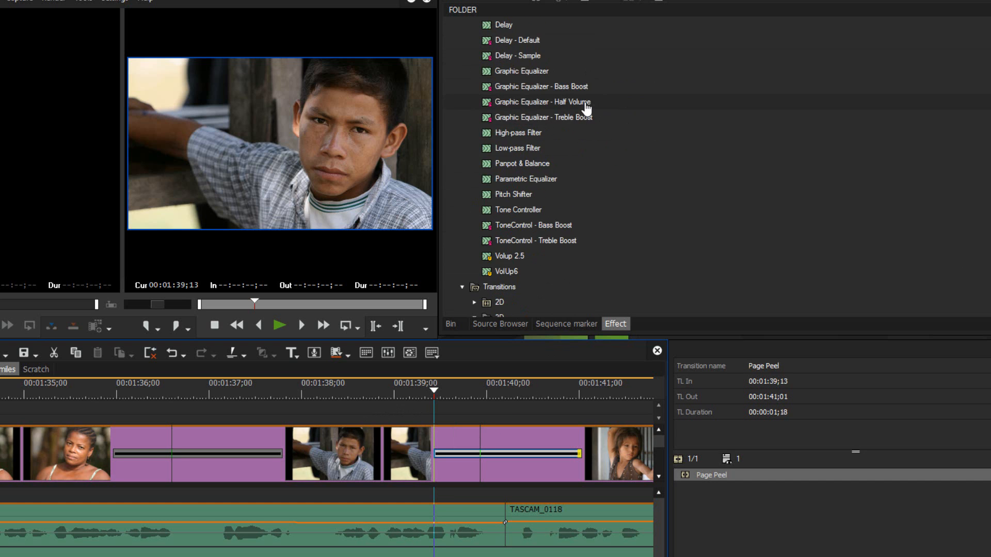
scroll(586, 106, up, 5)
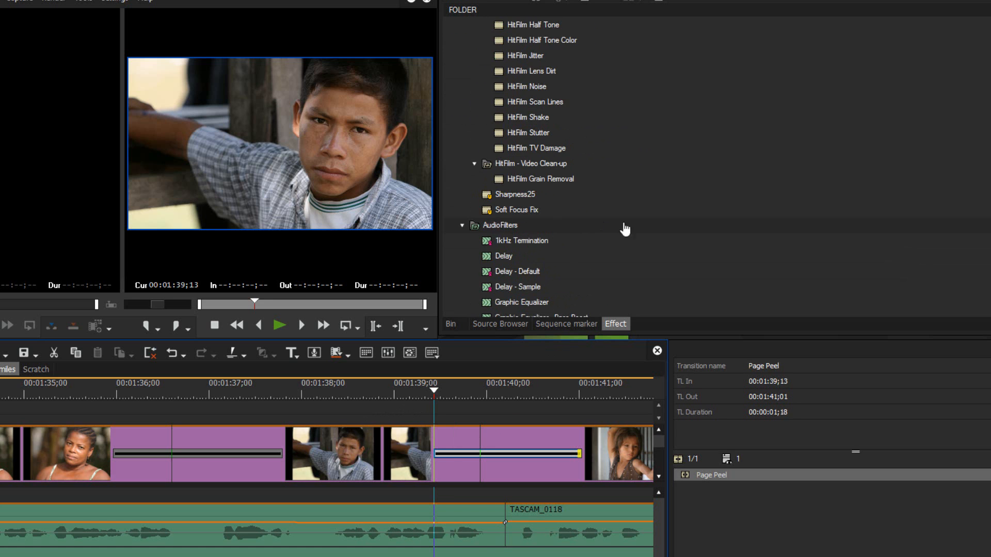
scroll(657, 229, down, 3)
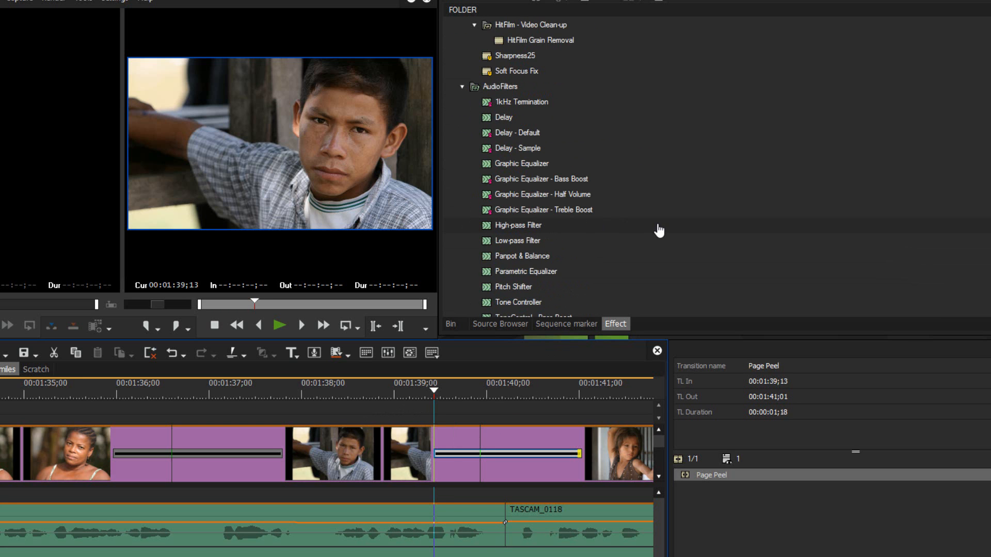
scroll(659, 231, down, 20)
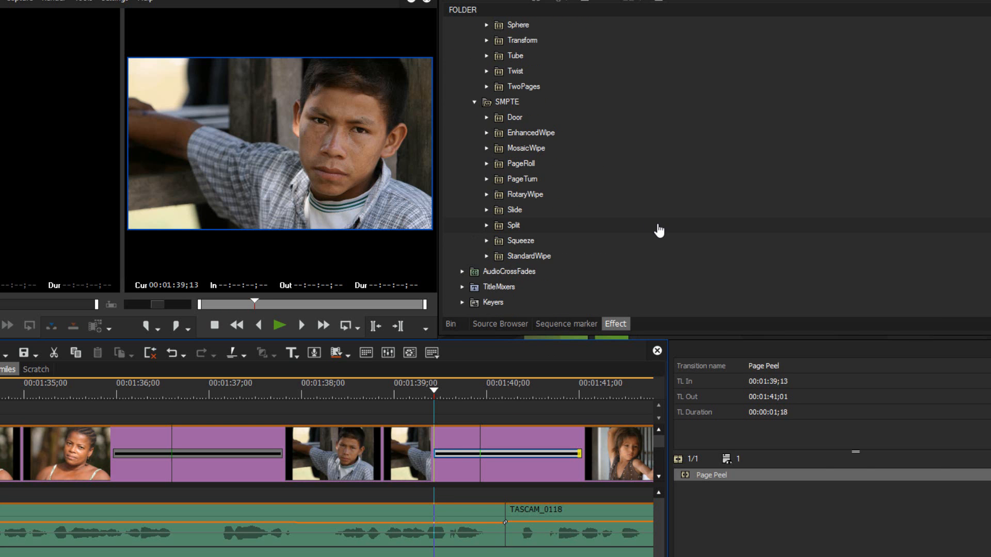
click(463, 272)
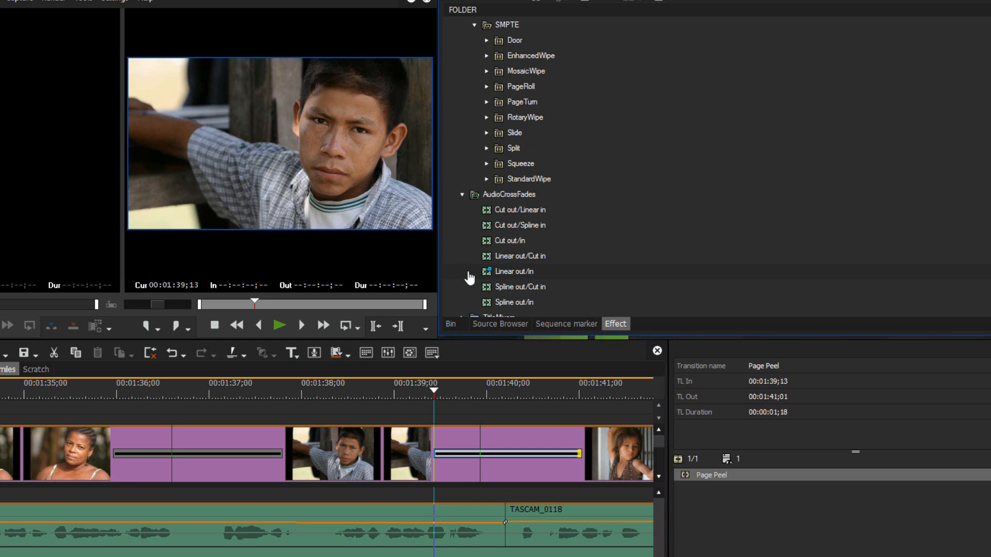
mouse_move(486, 245)
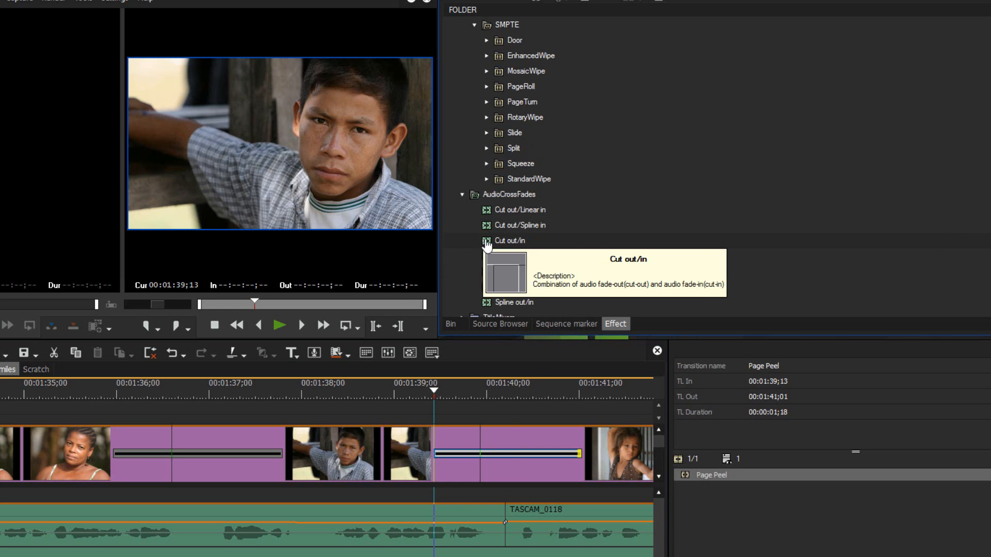
drag(487, 246, 503, 512)
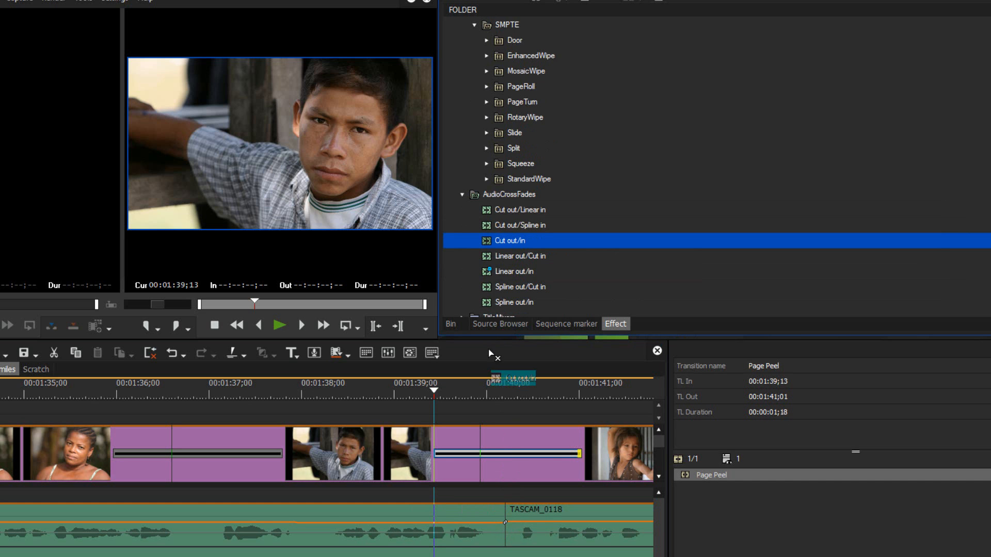
- Replace the transition starting at 00:01:35;29 with Push Stretch from the 2D transitions and scrub through it
scroll(612, 222, up, 5)
scroll(610, 219, up, 8)
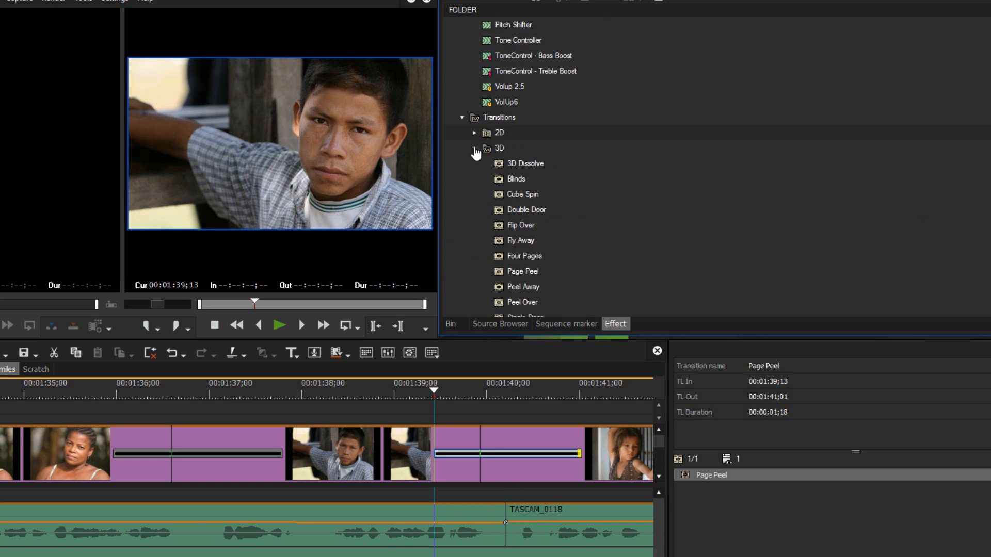
click(475, 148)
click(474, 133)
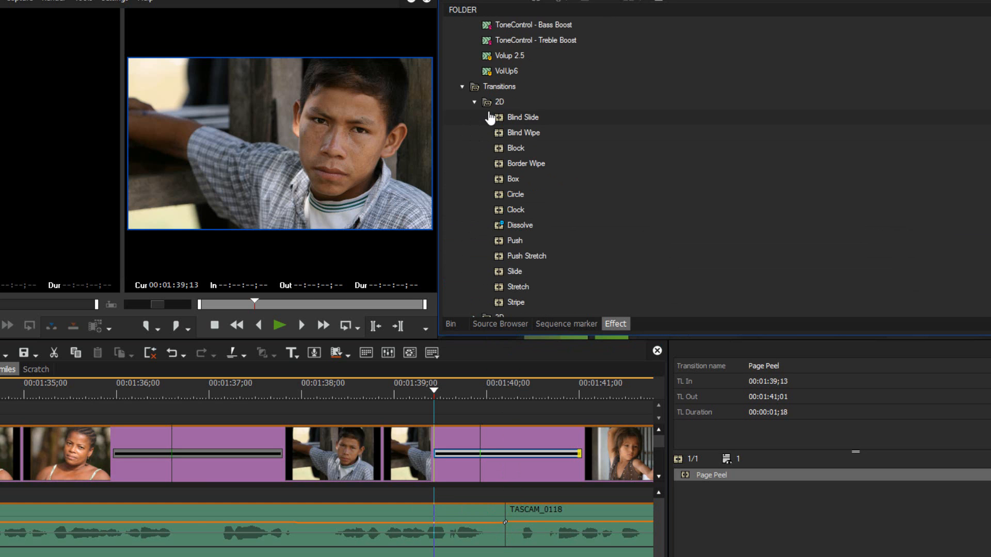
click(474, 102)
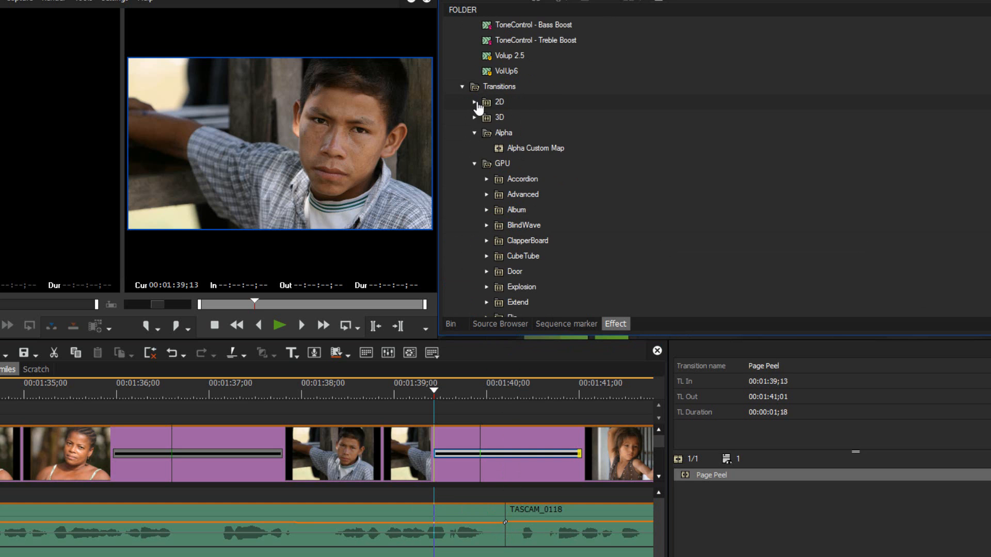
click(475, 103)
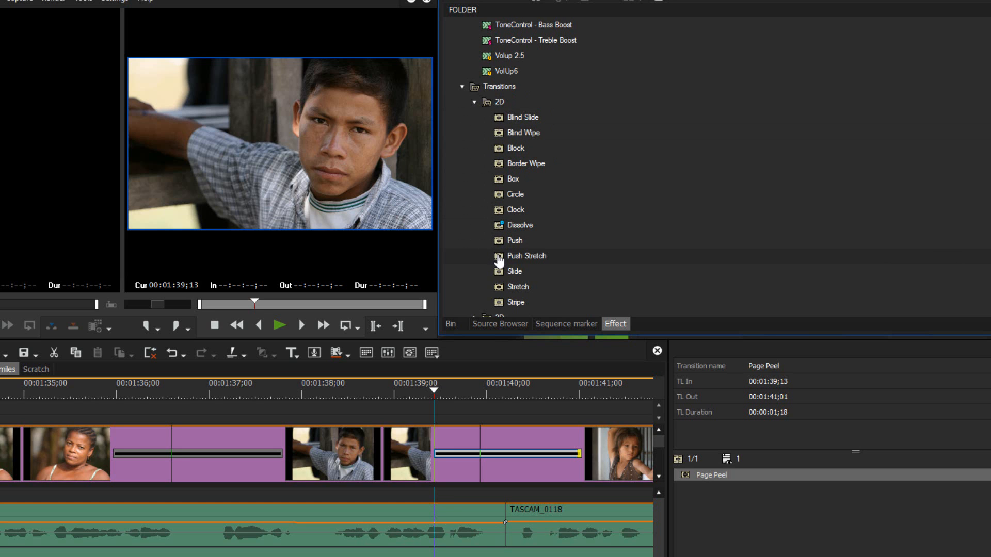
drag(499, 260, 172, 441)
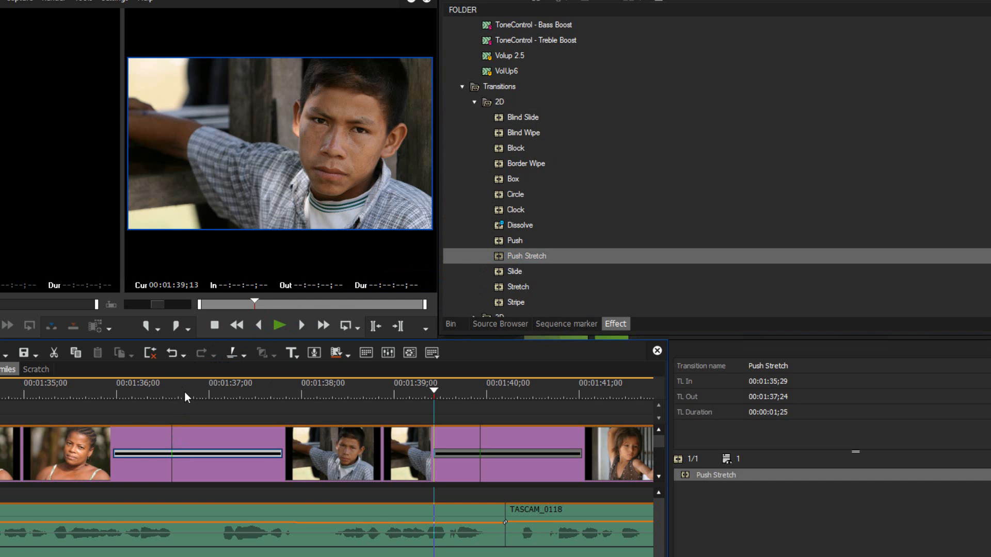
drag(185, 393, 113, 413)
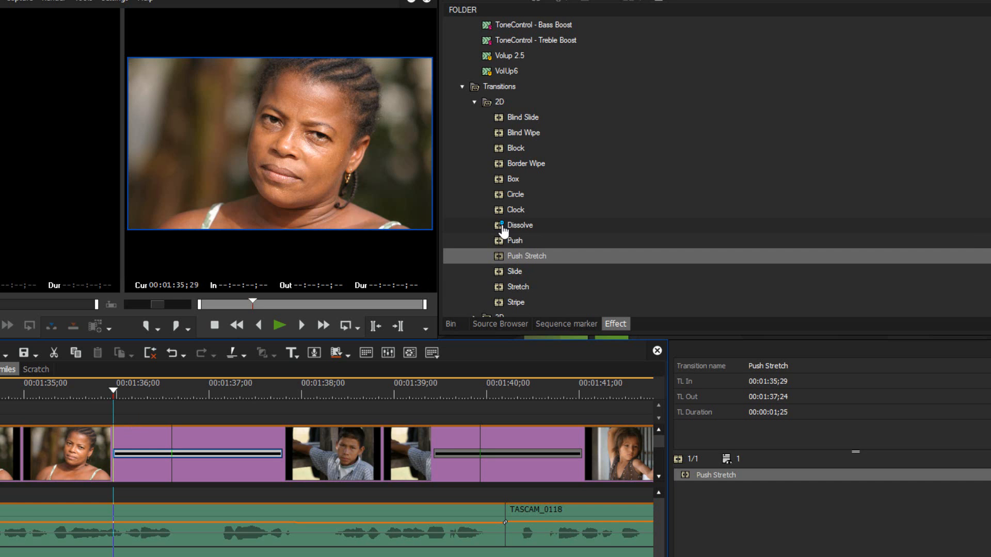
- Set Dissolve as the default effect and add the default transition at the 00:01:27;04 cut, scrubbing through it
right_click(513, 227)
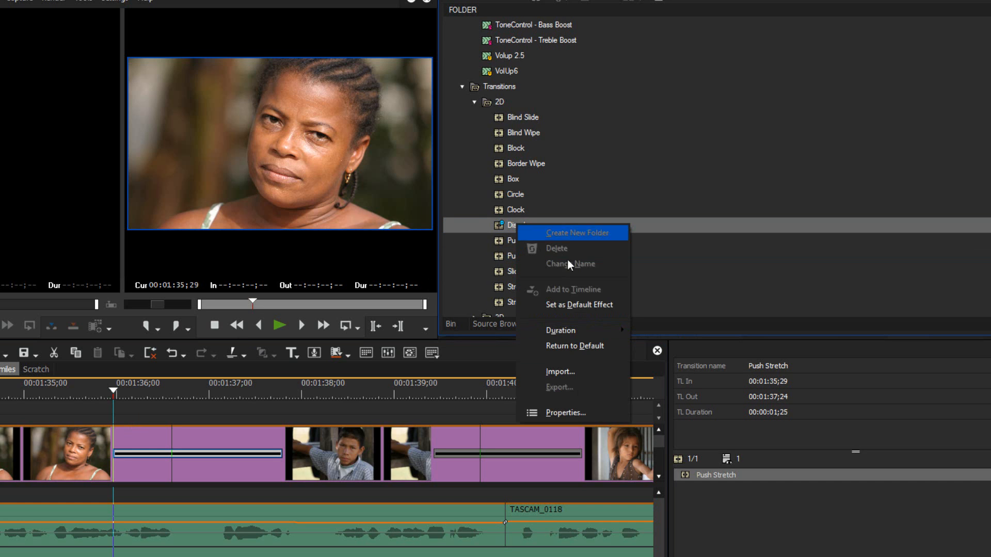
click(577, 306)
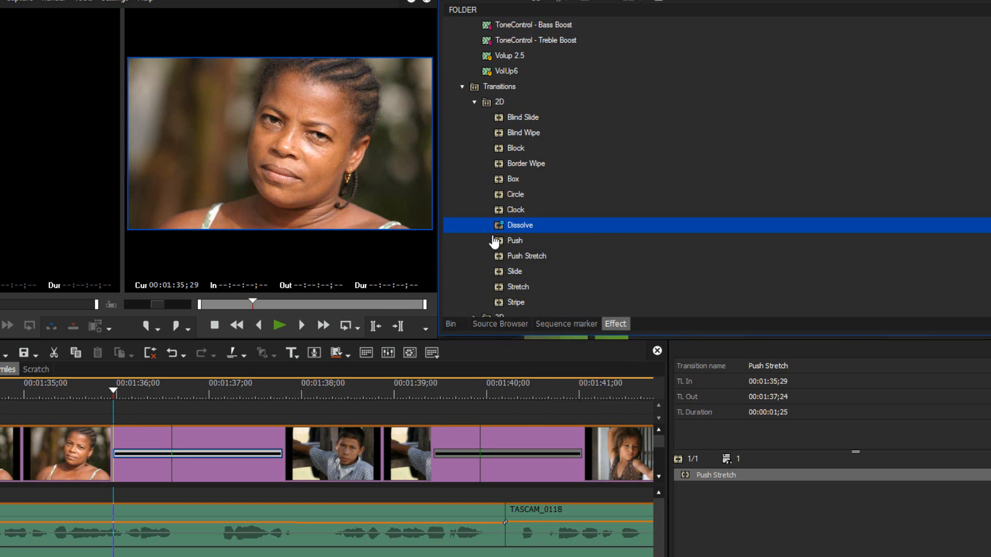
drag(123, 391, 93, 417)
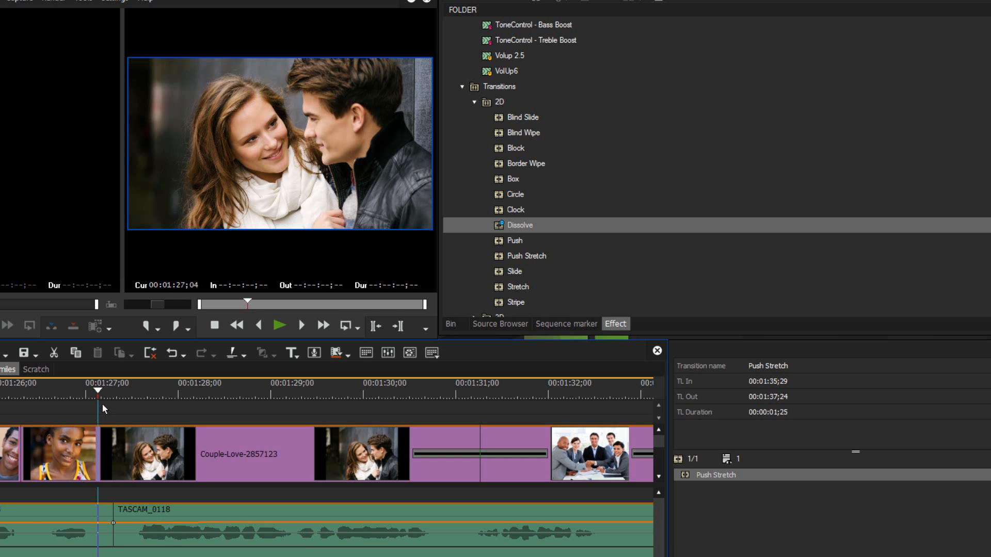
mouse_move(98, 395)
key(ctrl+p)
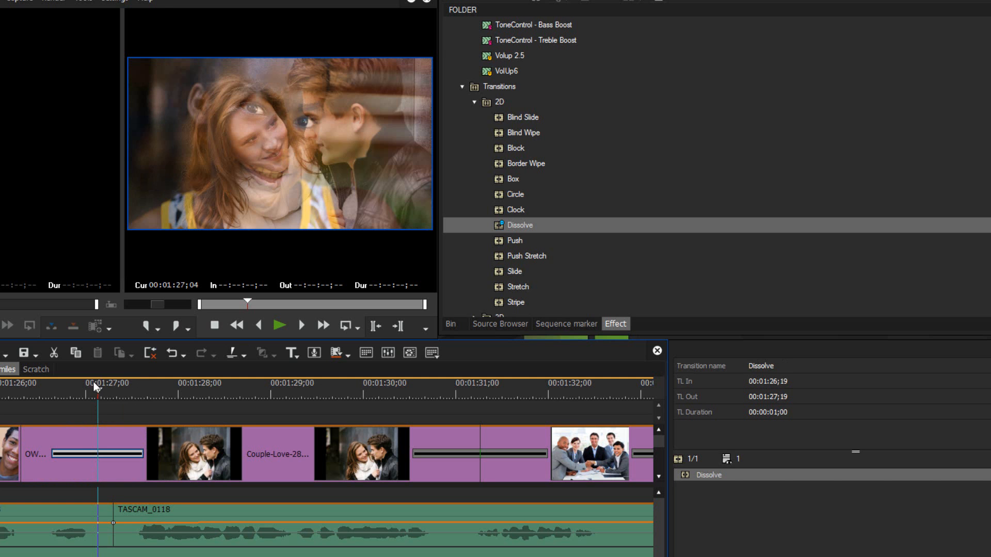
drag(100, 391, 181, 412)
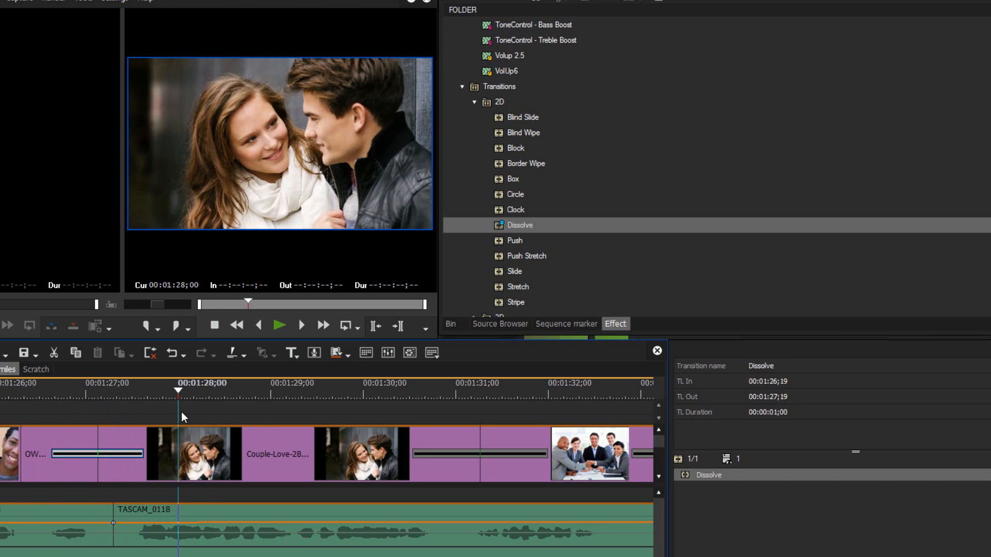
- Set Alpha Custom Map as the default transition effect
scroll(584, 250, down, 2)
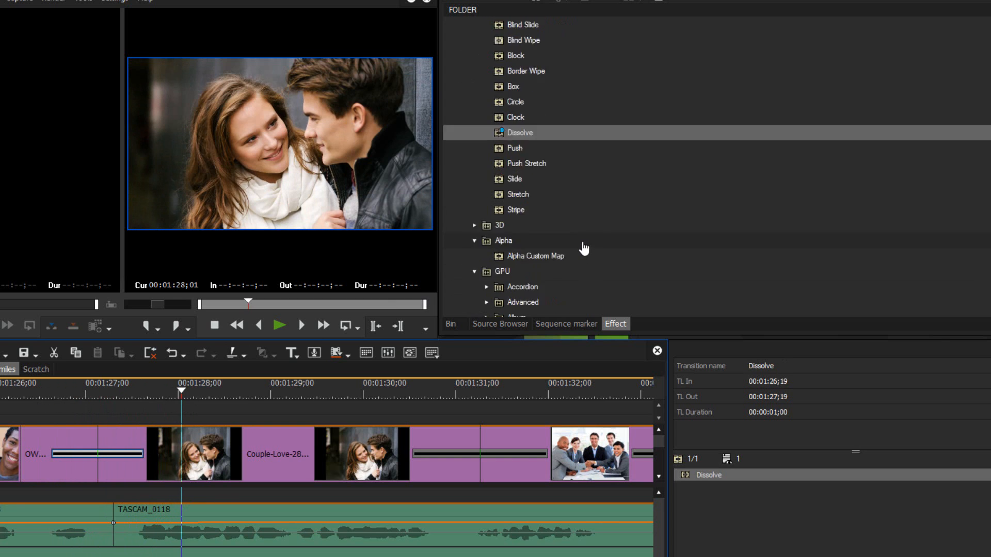
scroll(584, 249, down, 5)
scroll(581, 248, up, 4)
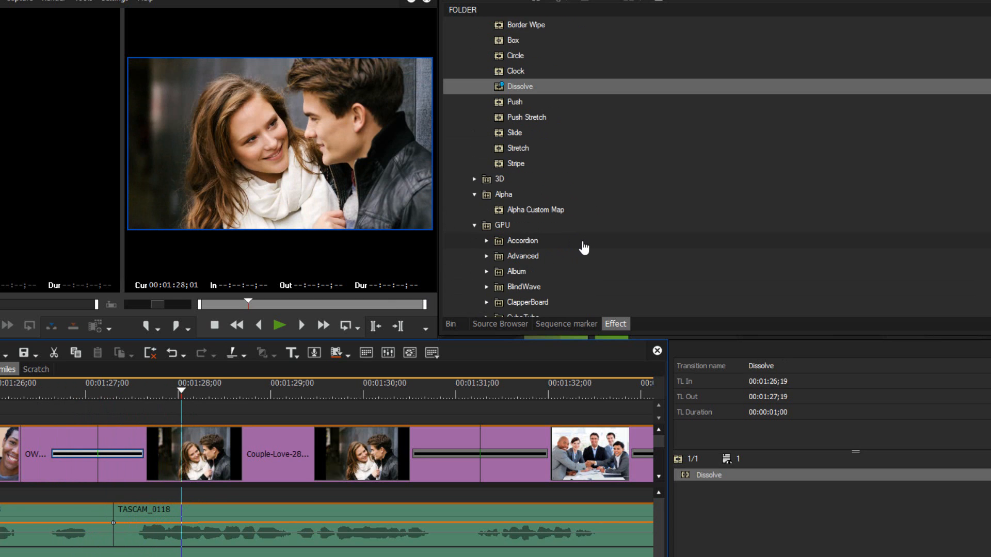
right_click(500, 214)
click(547, 288)
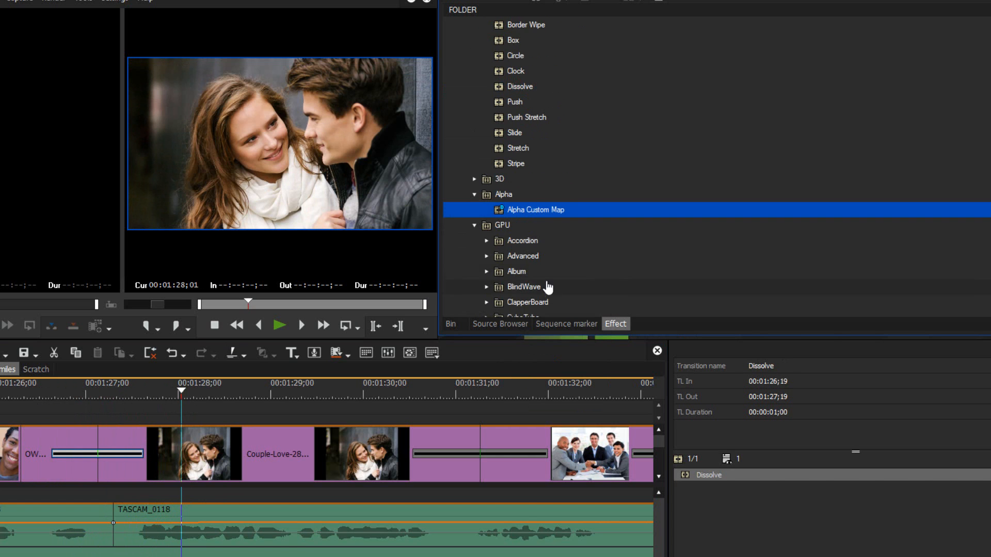
- Replace the transition at the 00:01:27;04 cut with the default Alpha Custom Map and play through it
click(98, 399)
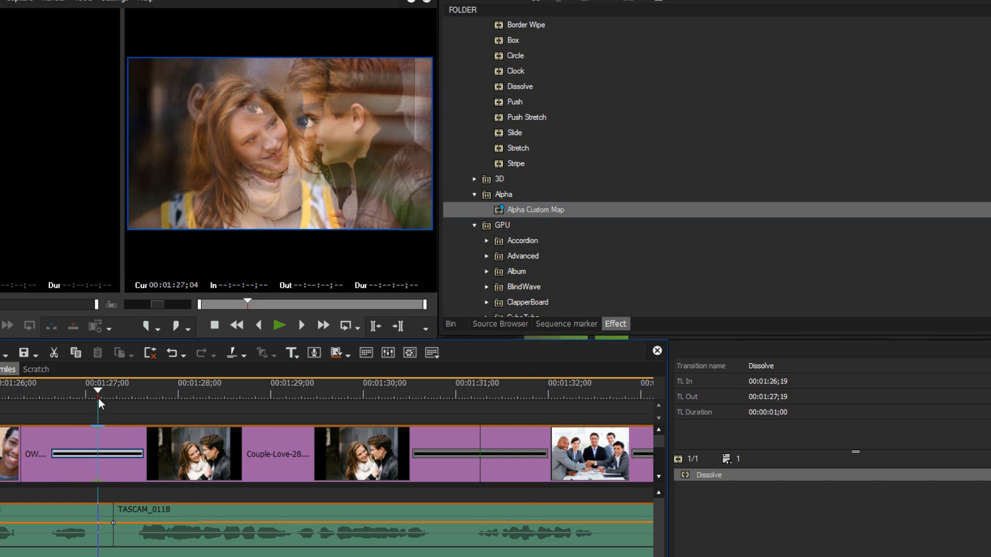
click(70, 438)
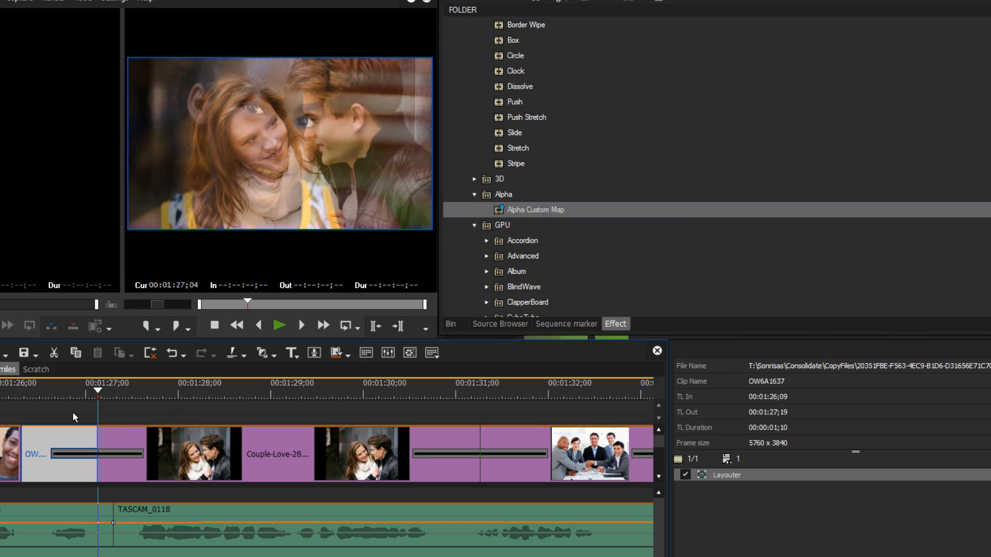
key(ctrl+p)
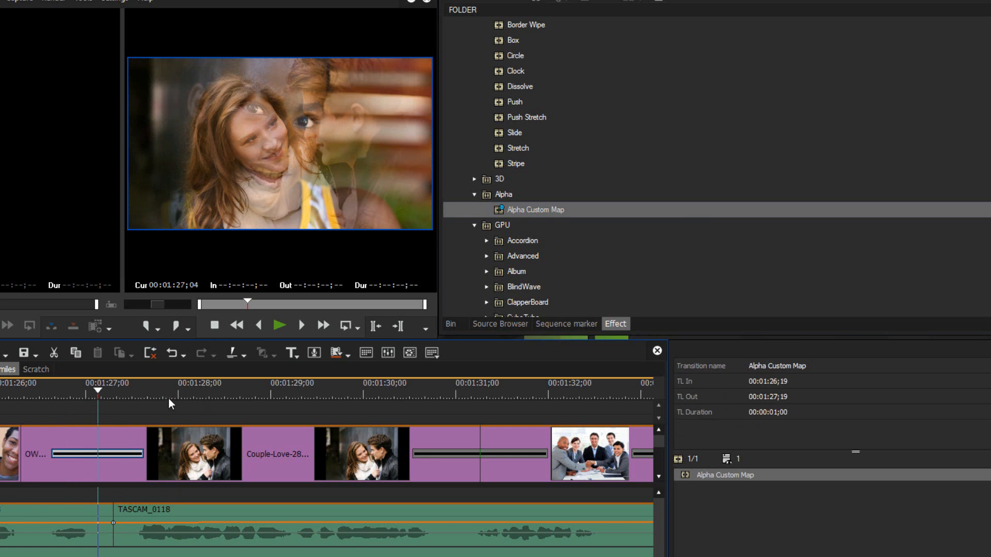
drag(100, 391, 47, 401)
key(space)
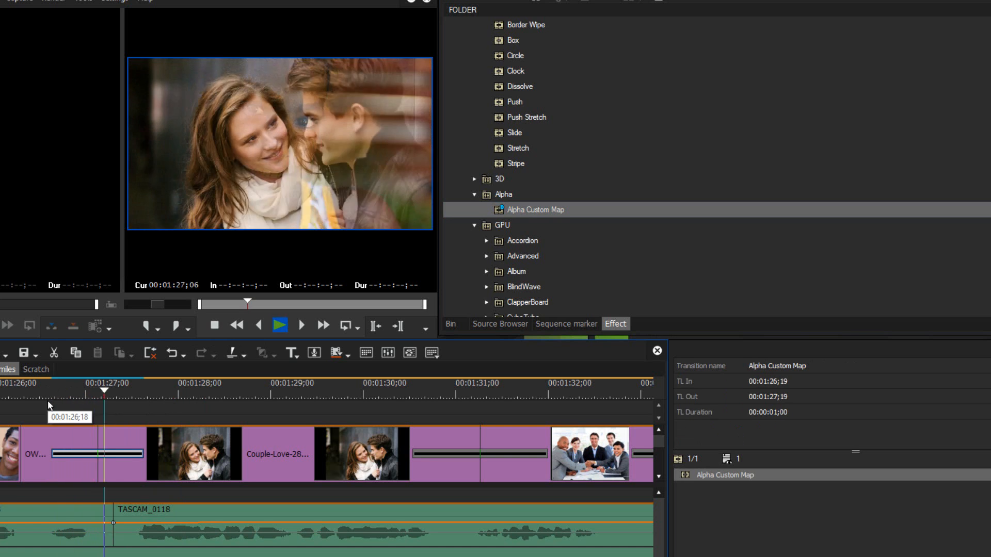